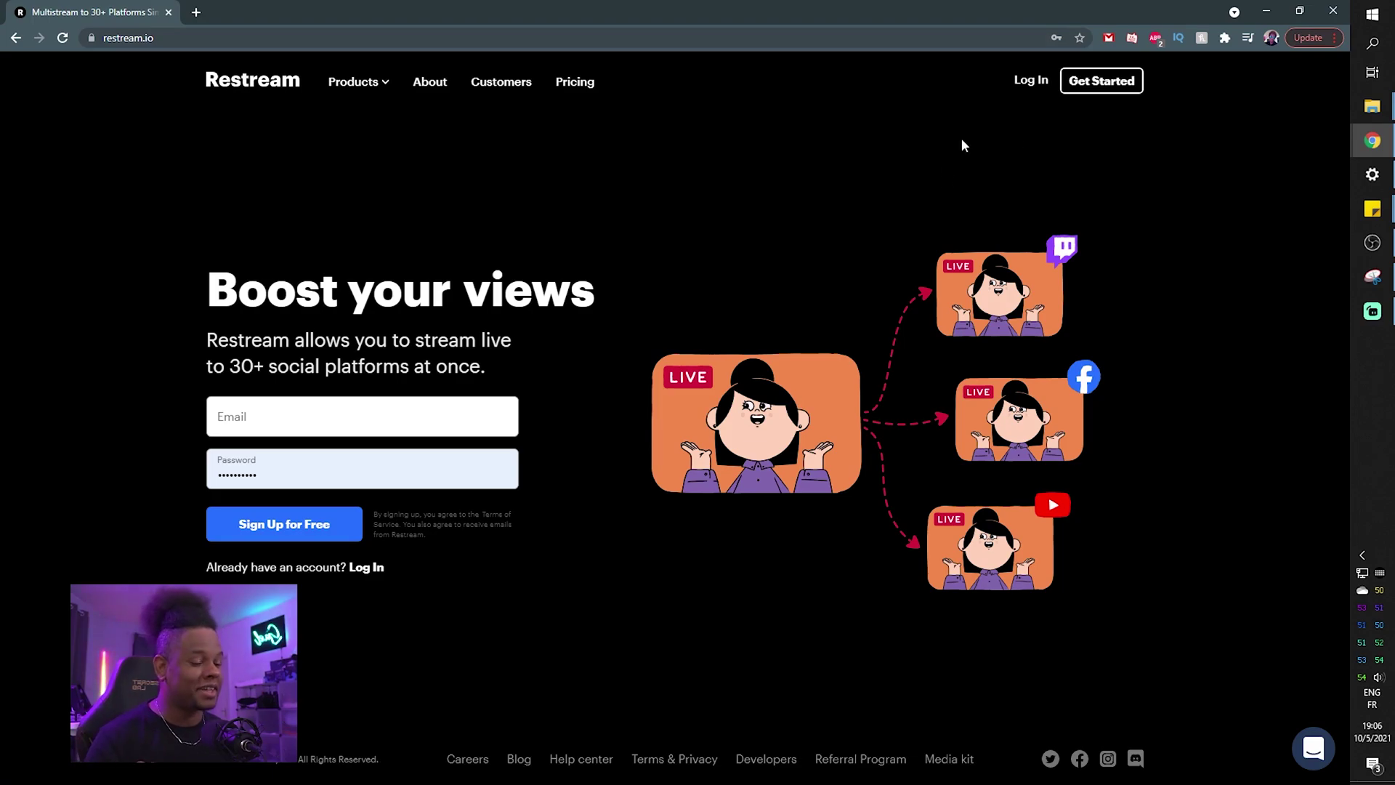
Sign in to Restream, browse the Events, Video Storage and Analytics pages, then return Home
{"action": "left_click", "coordinate": [372, 568]}
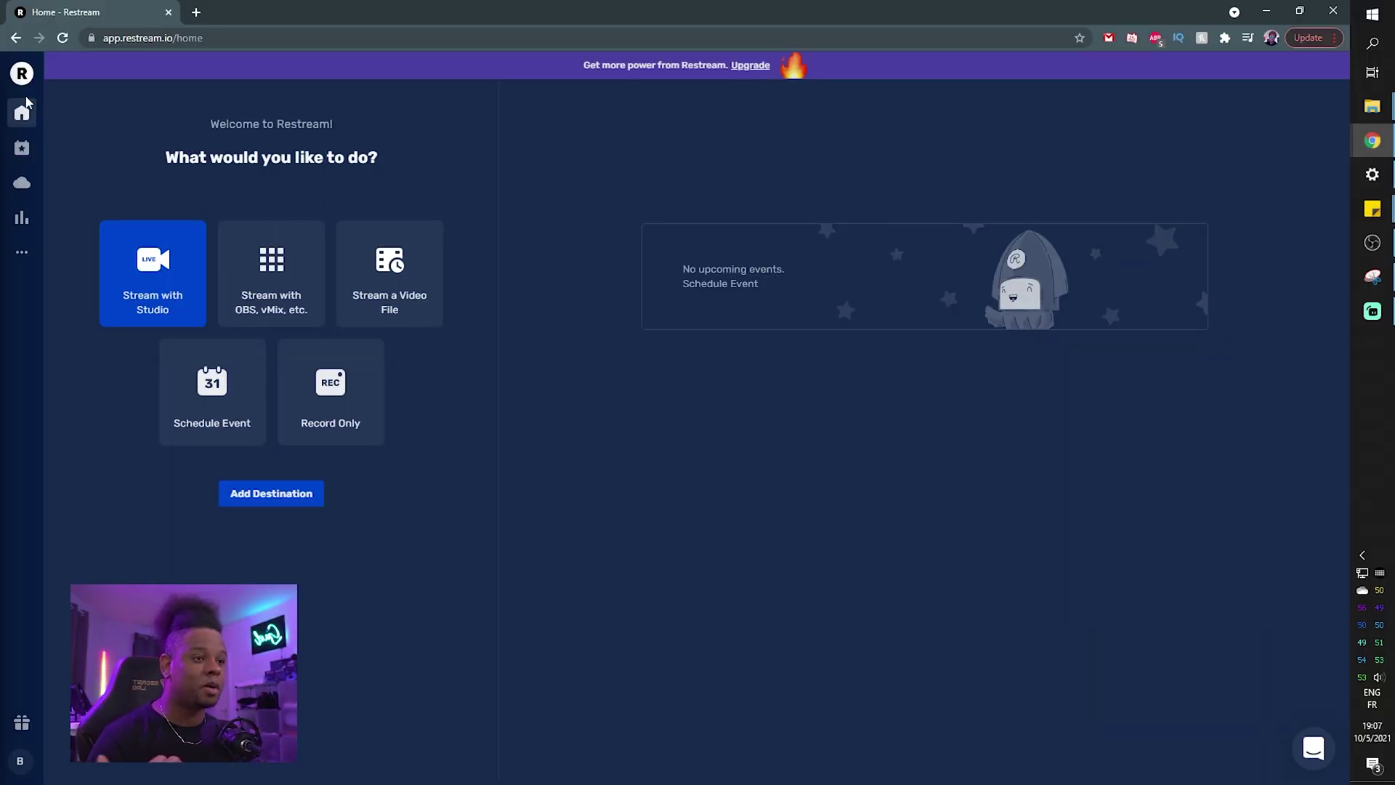
{"action": "left_click", "coordinate": [22, 253]}
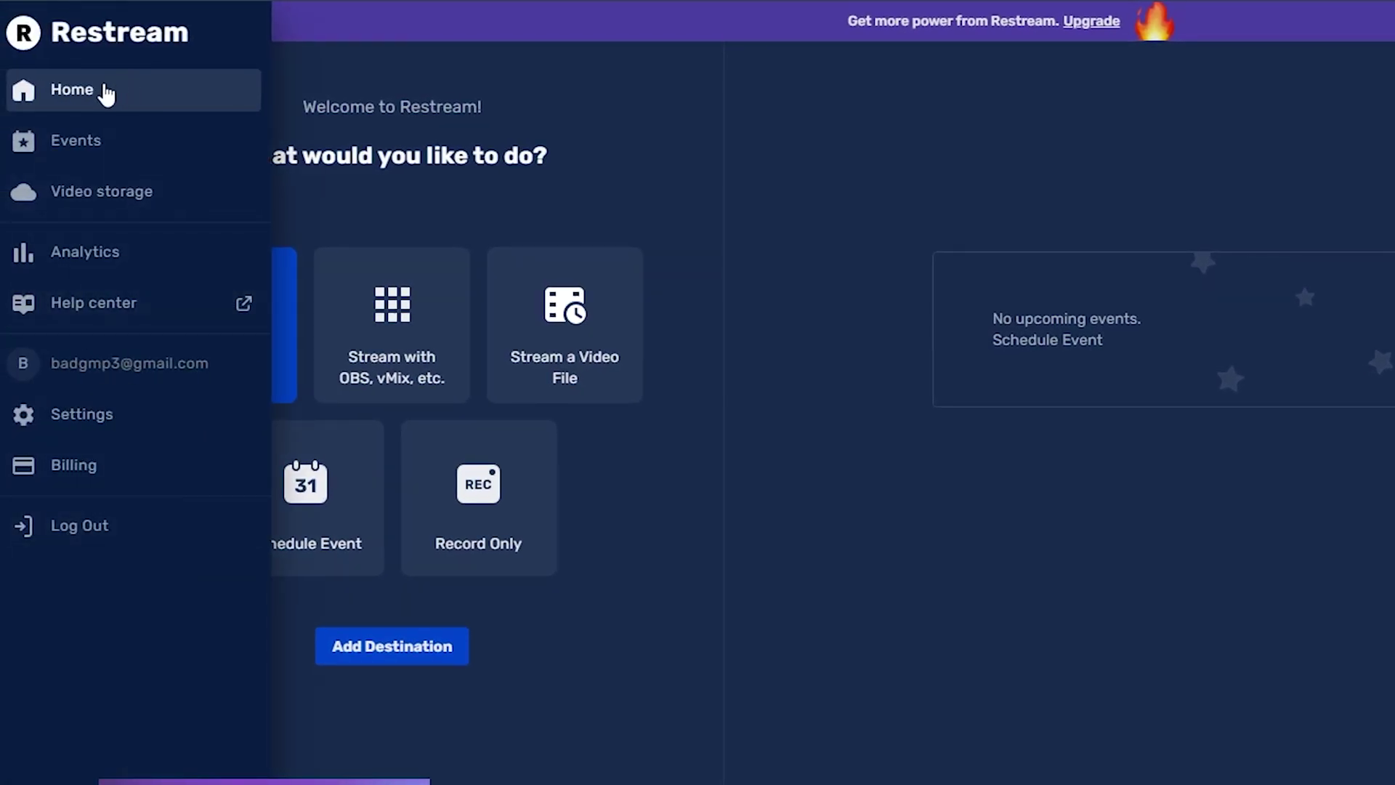
{"action": "left_click", "coordinate": [79, 145]}
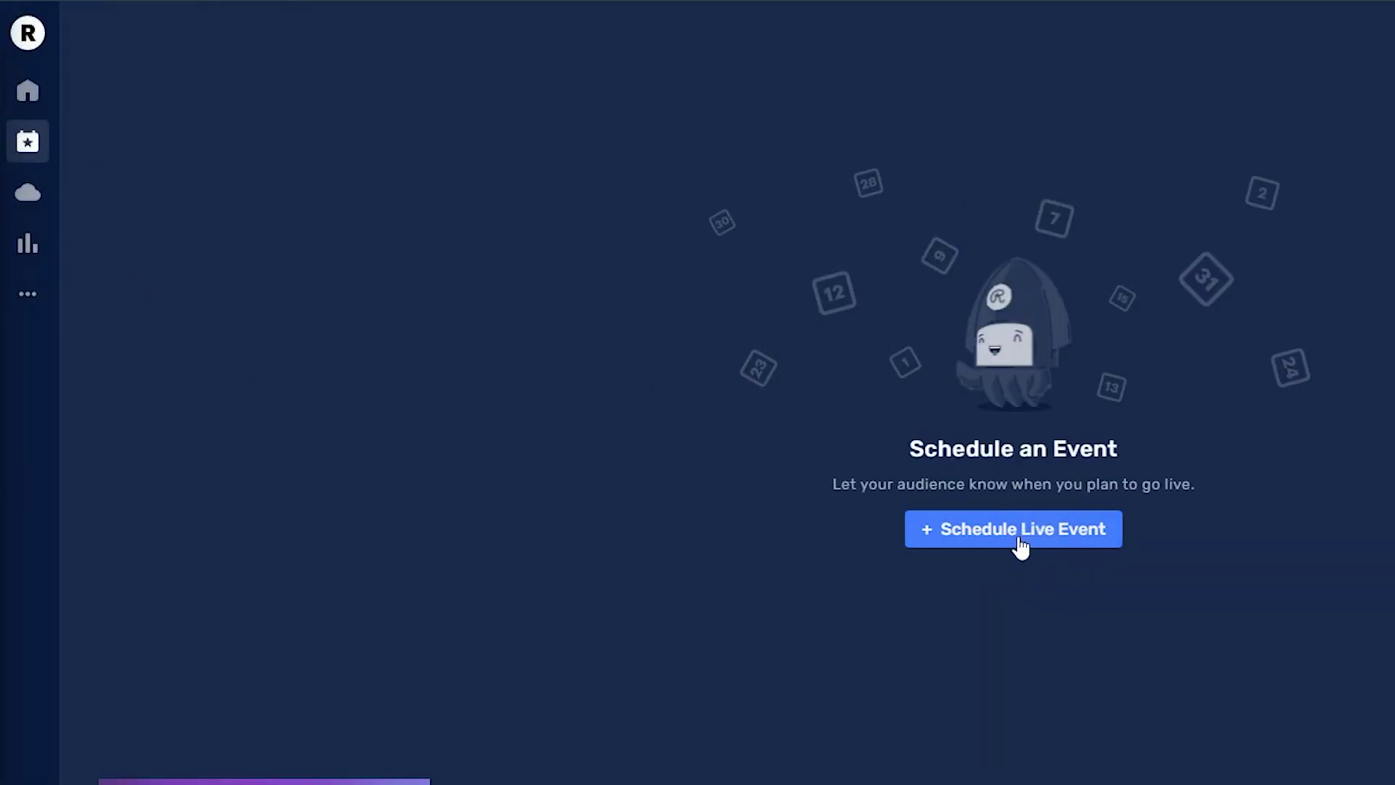
{"action": "left_click", "coordinate": [27, 192]}
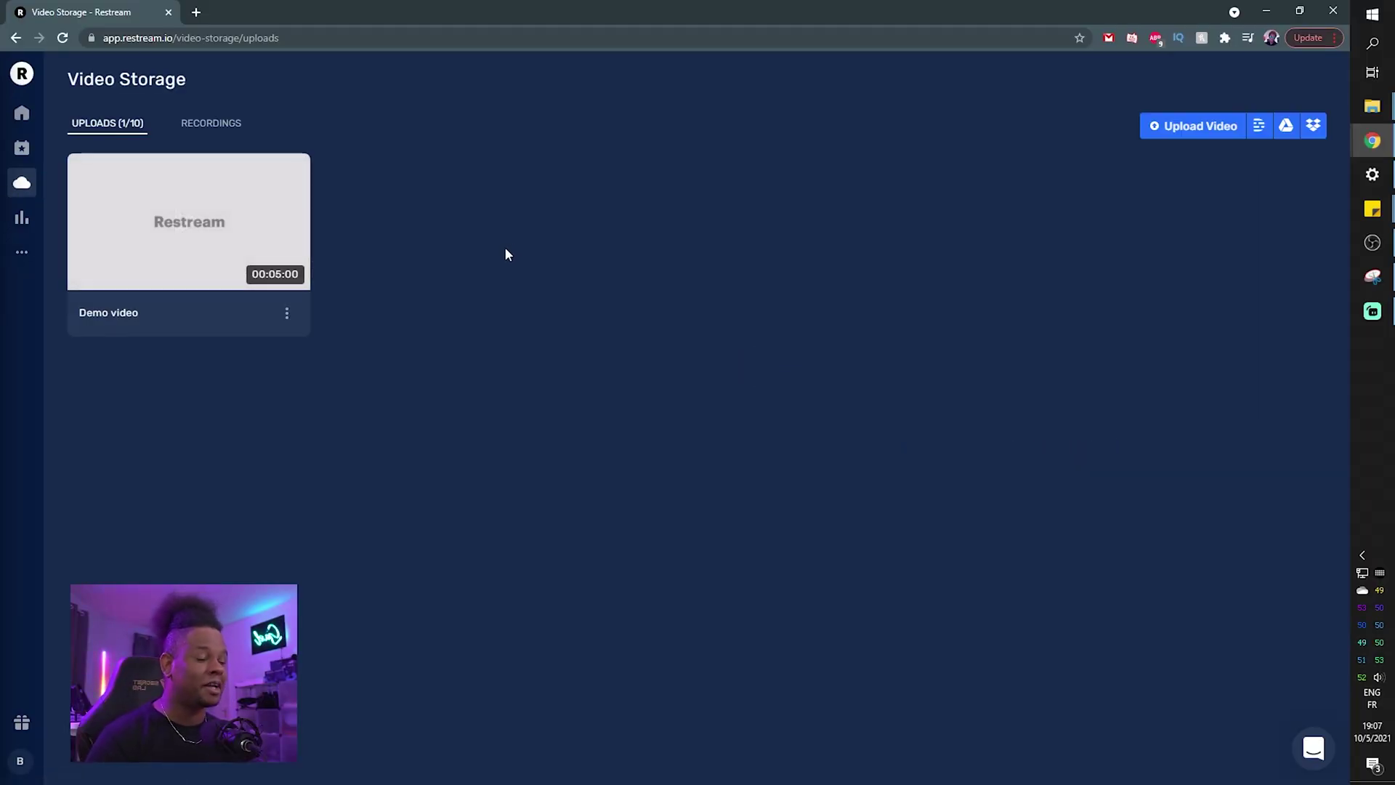
{"action": "left_click", "coordinate": [18, 219]}
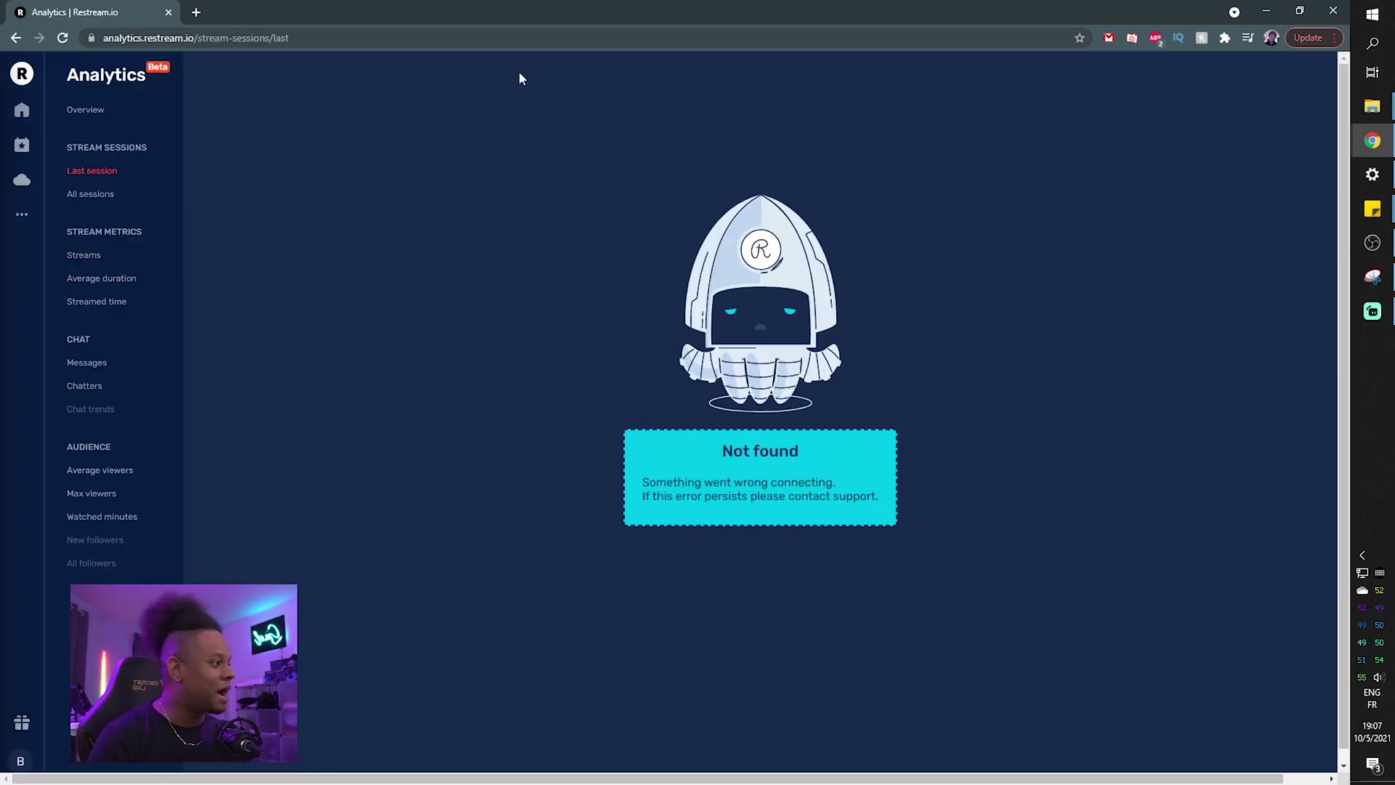
{"action": "left_click", "coordinate": [18, 215]}
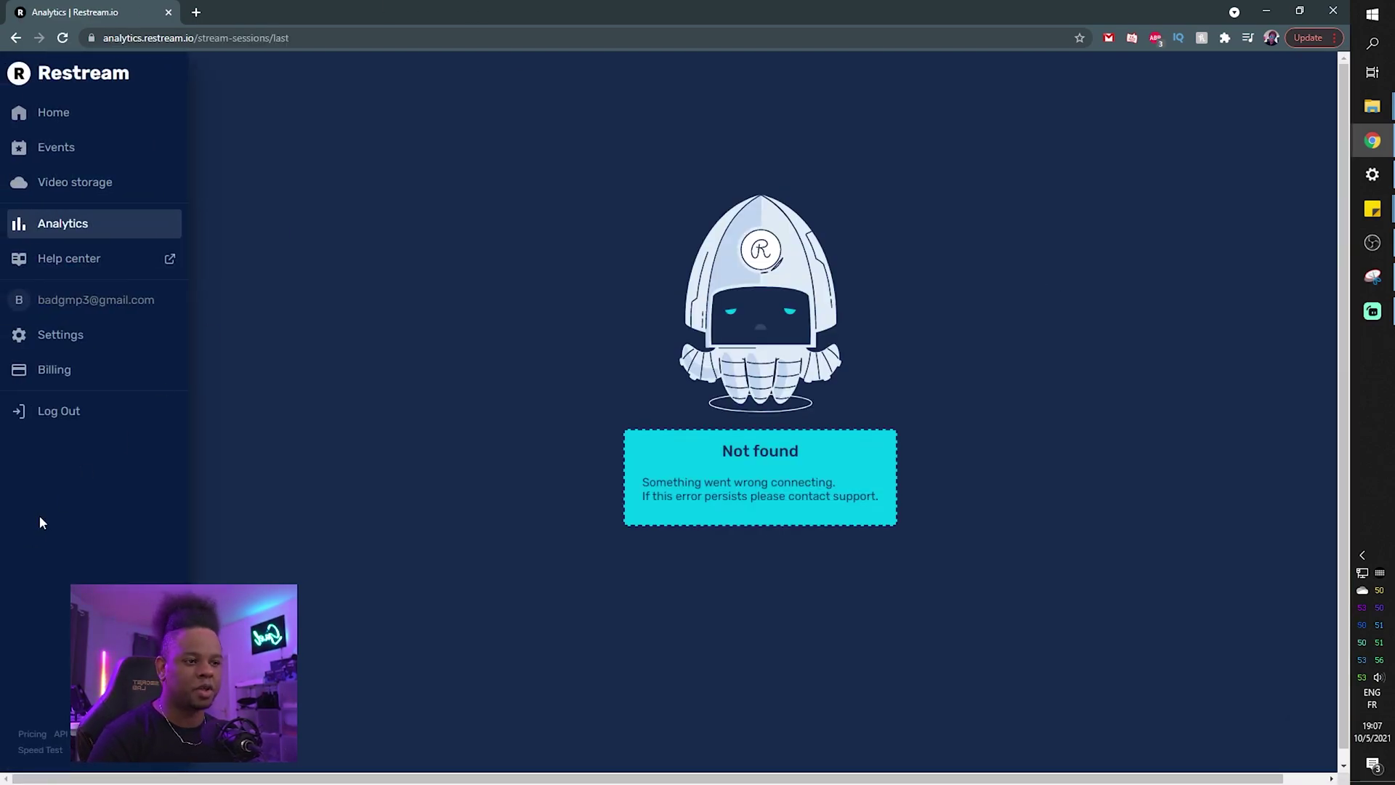
{"action": "left_click", "coordinate": [43, 404]}
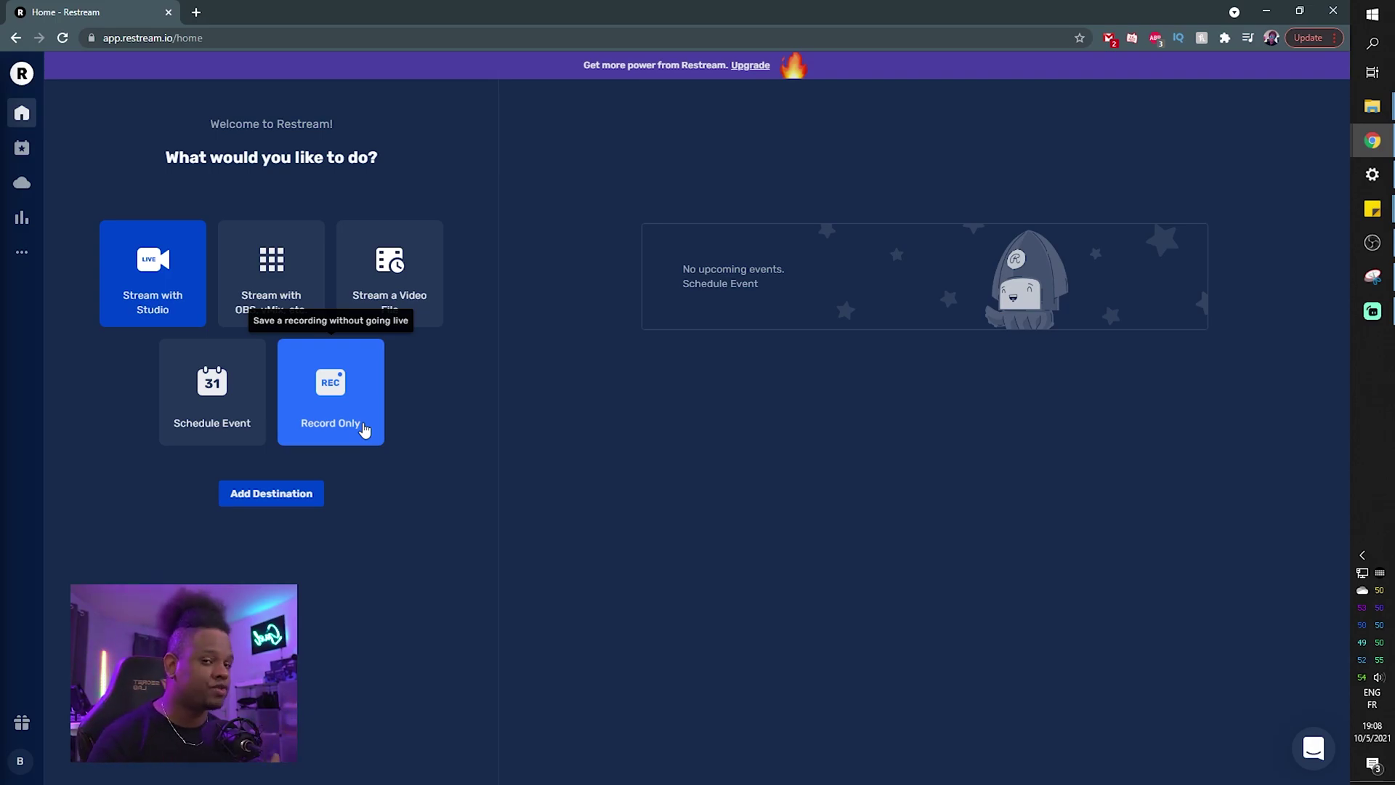
Choose the 'Stream with OBS, vMix, etc.' card on the Restream Home dashboard
{"action": "left_click", "coordinate": [277, 269]}
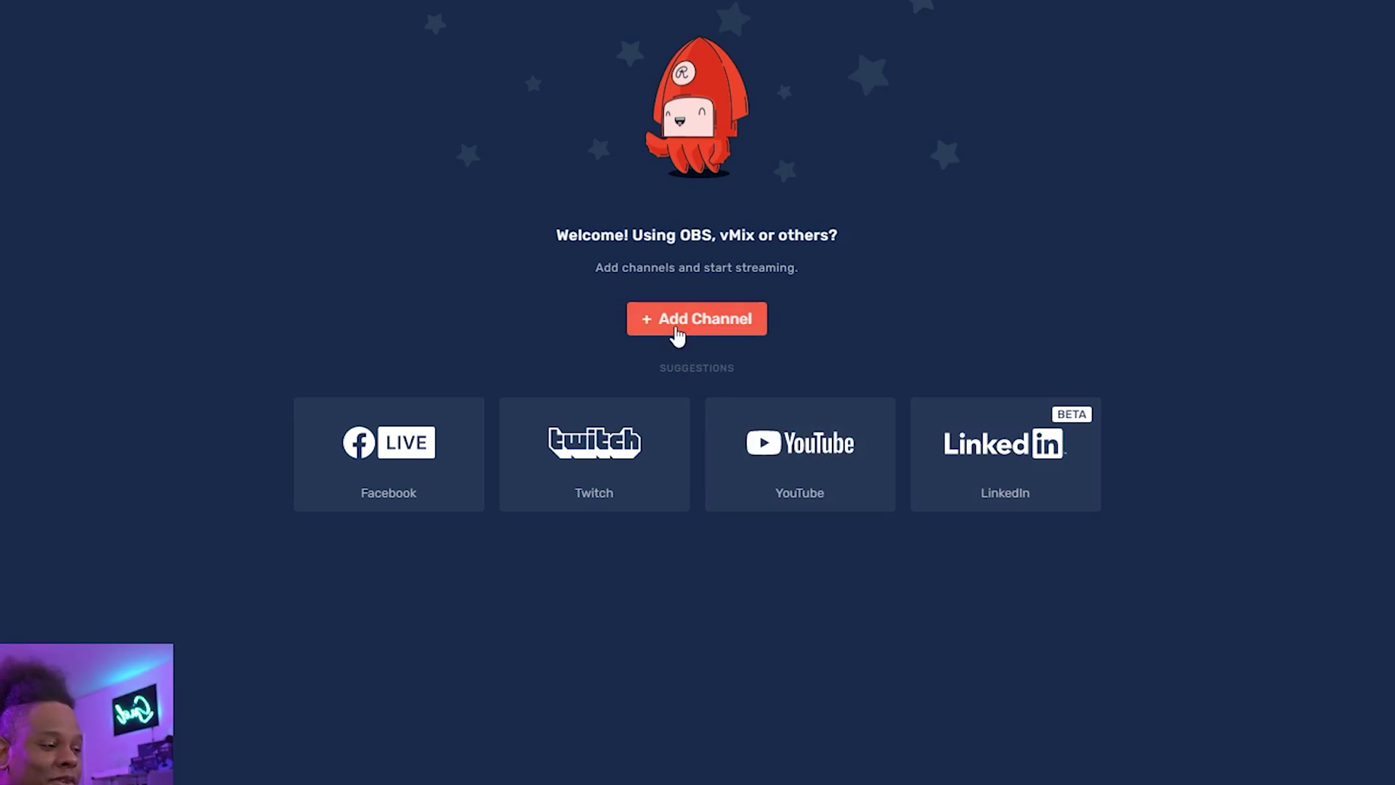
{"action": "left_click", "coordinate": [676, 335]}
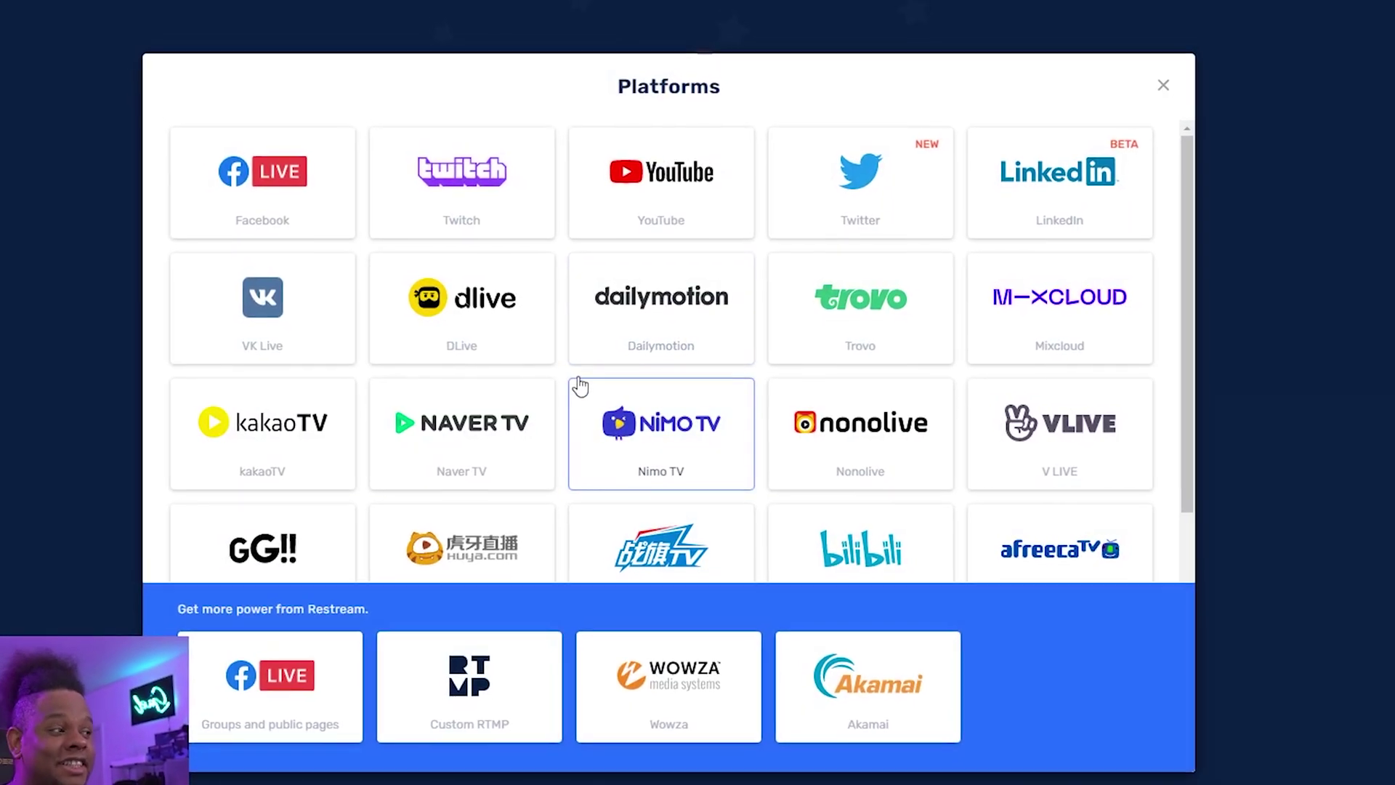
{"action": "scroll", "coordinate": [574, 363], "scroll_direction": "down", "scroll_amount": 5}
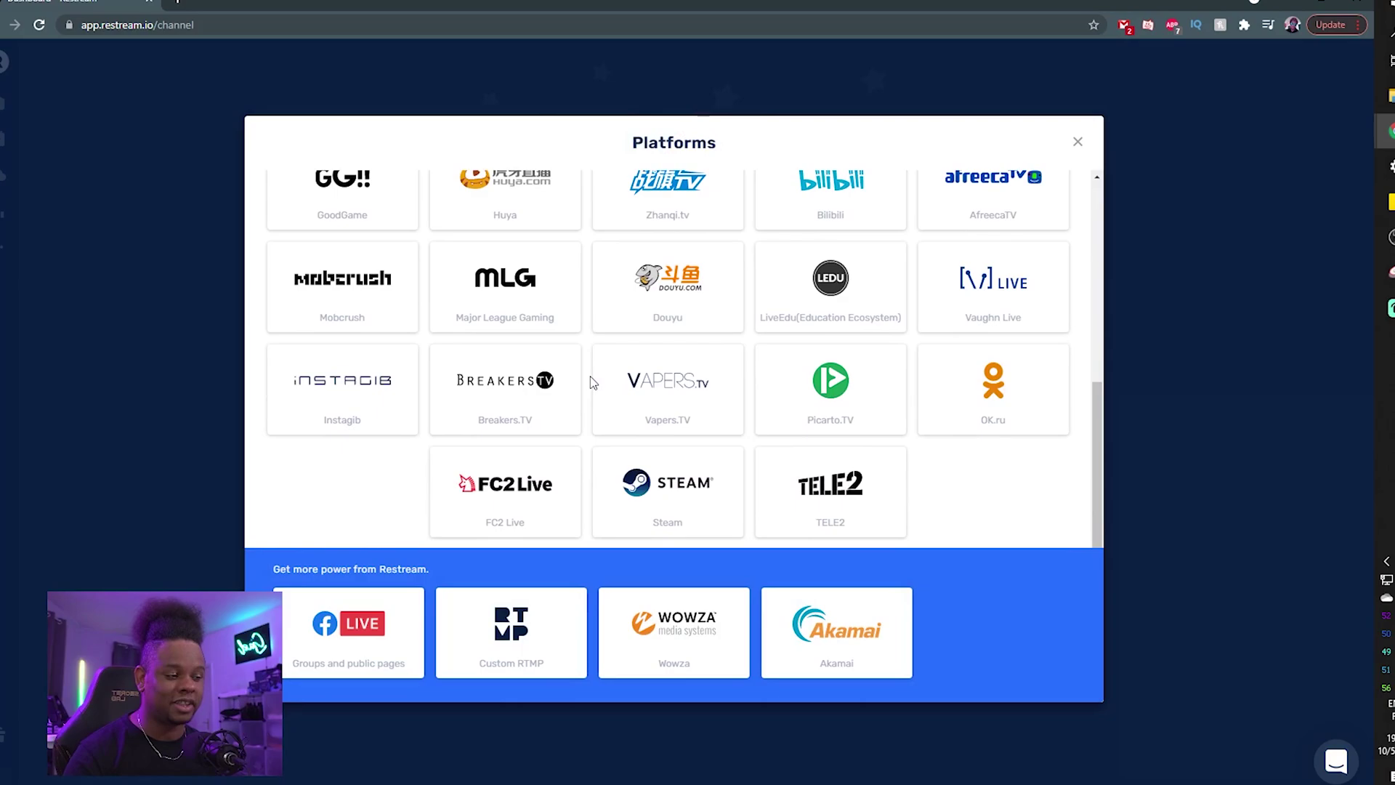
{"action": "scroll", "coordinate": [593, 383], "scroll_direction": "up", "scroll_amount": 5}
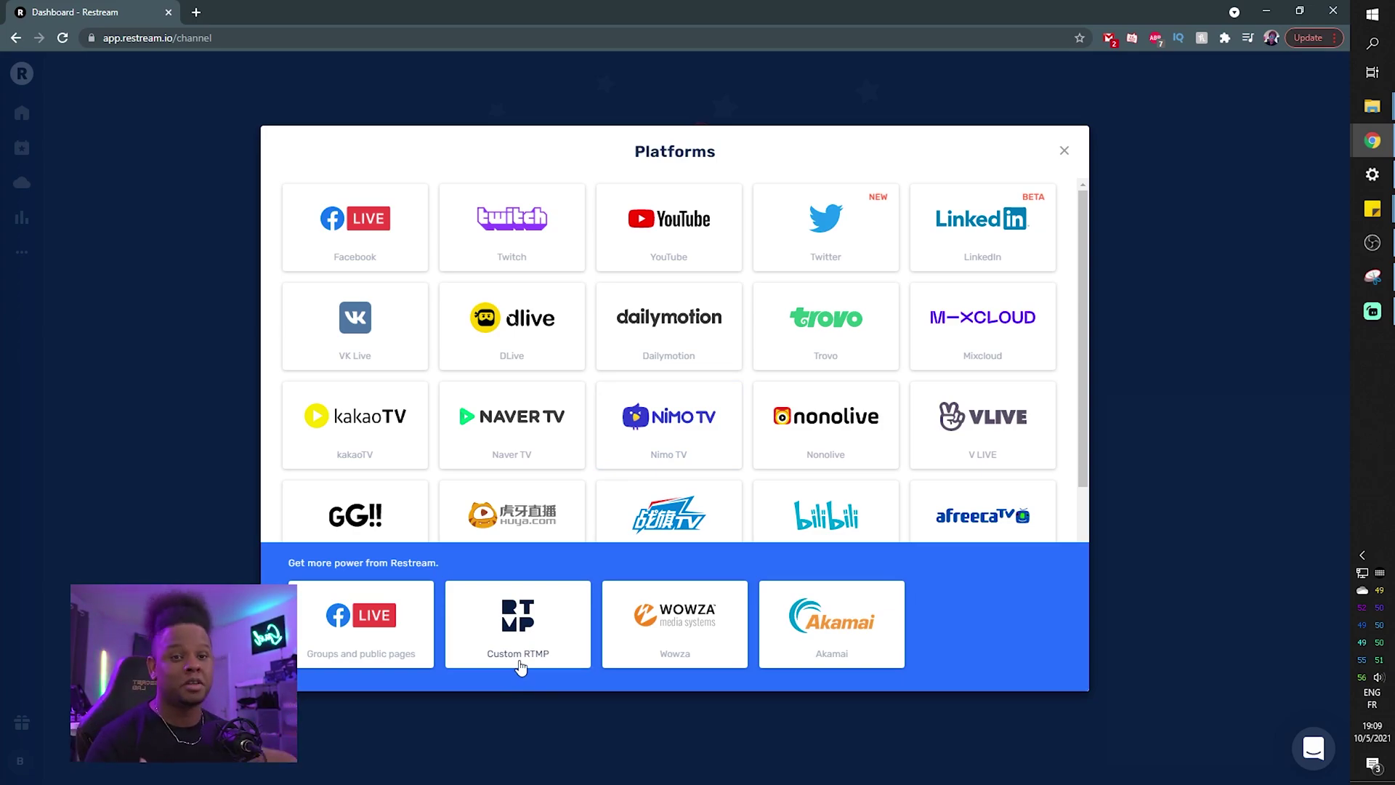
{"action": "left_click", "coordinate": [255, 488]}
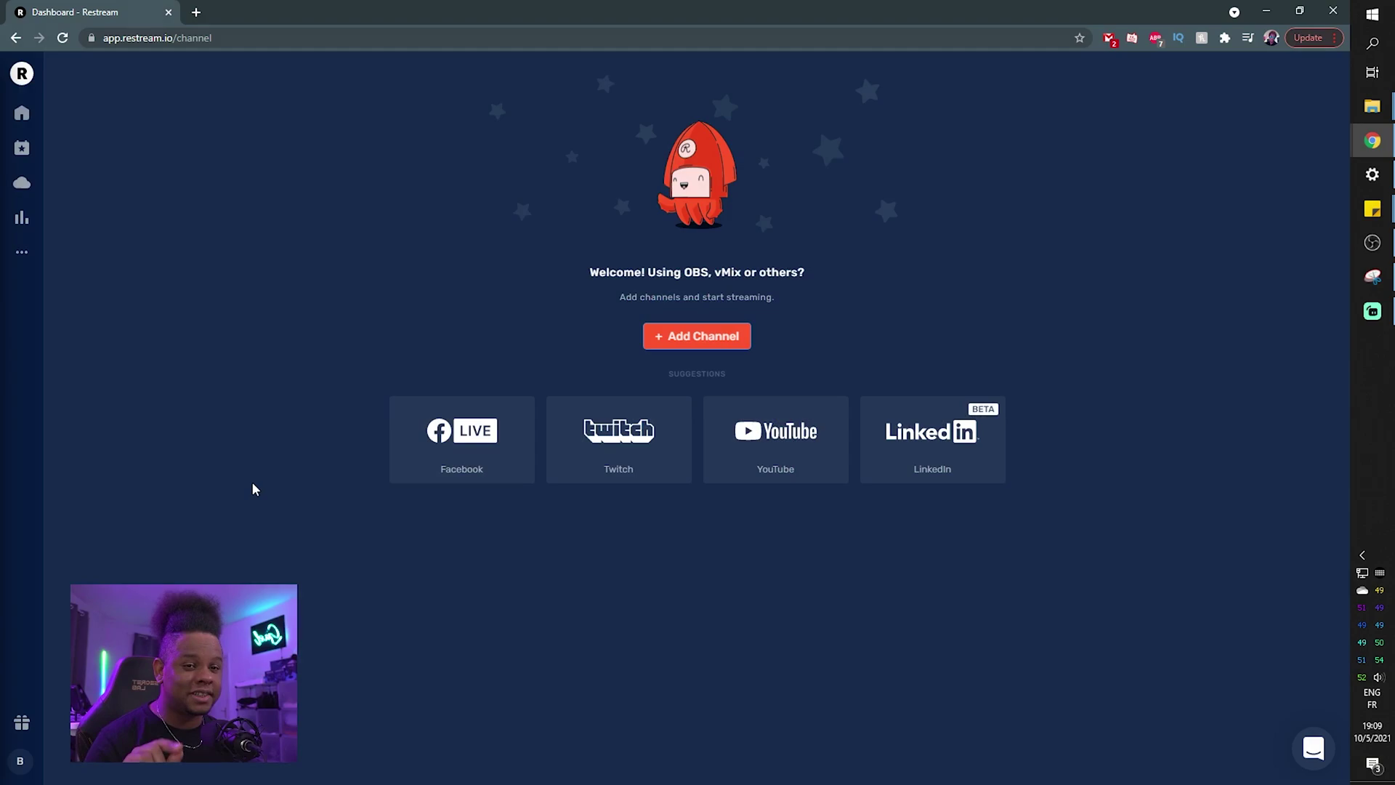
Connect a Twitch account to Restream by logging in and authorizing access
{"action": "left_click", "coordinate": [638, 470]}
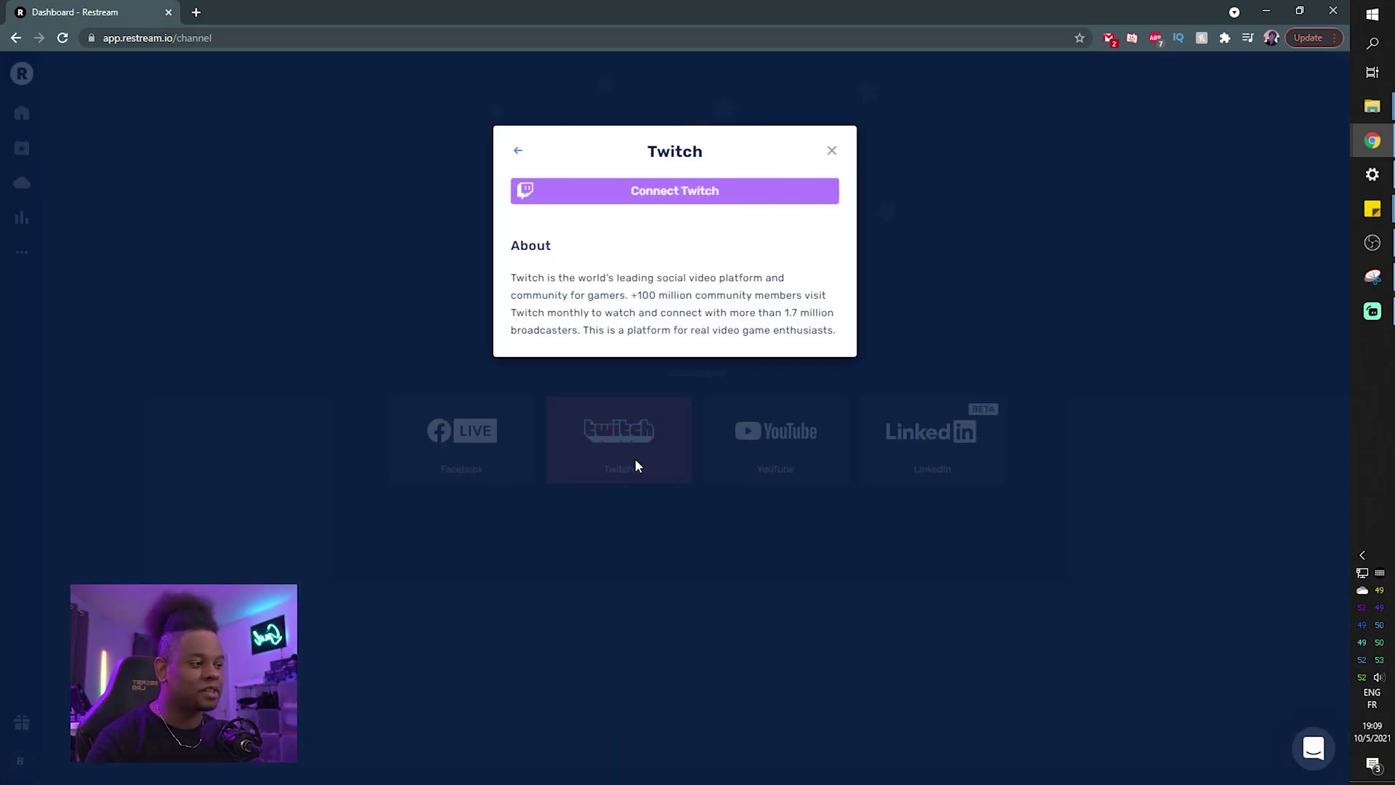
{"action": "left_click", "coordinate": [672, 193]}
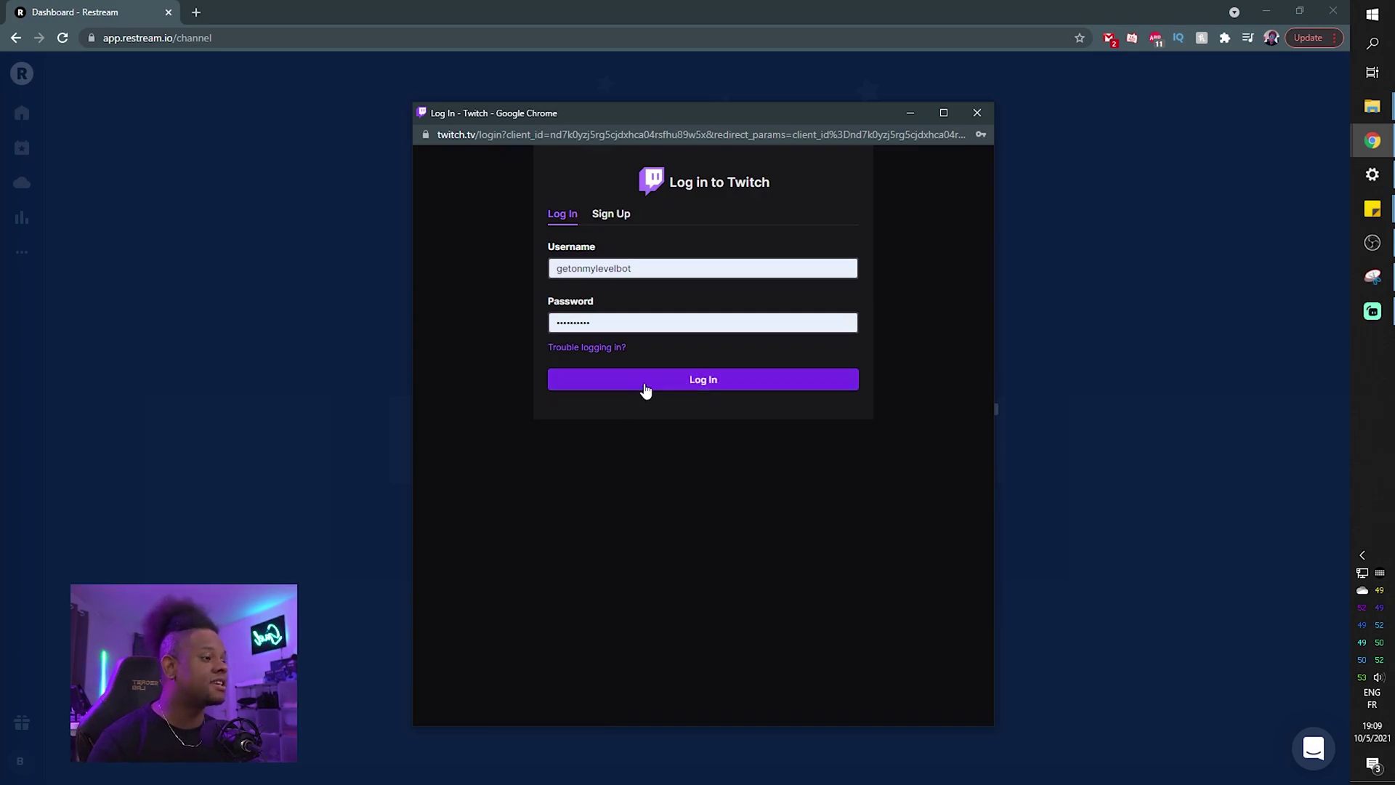
{"action": "left_click", "coordinate": [642, 386]}
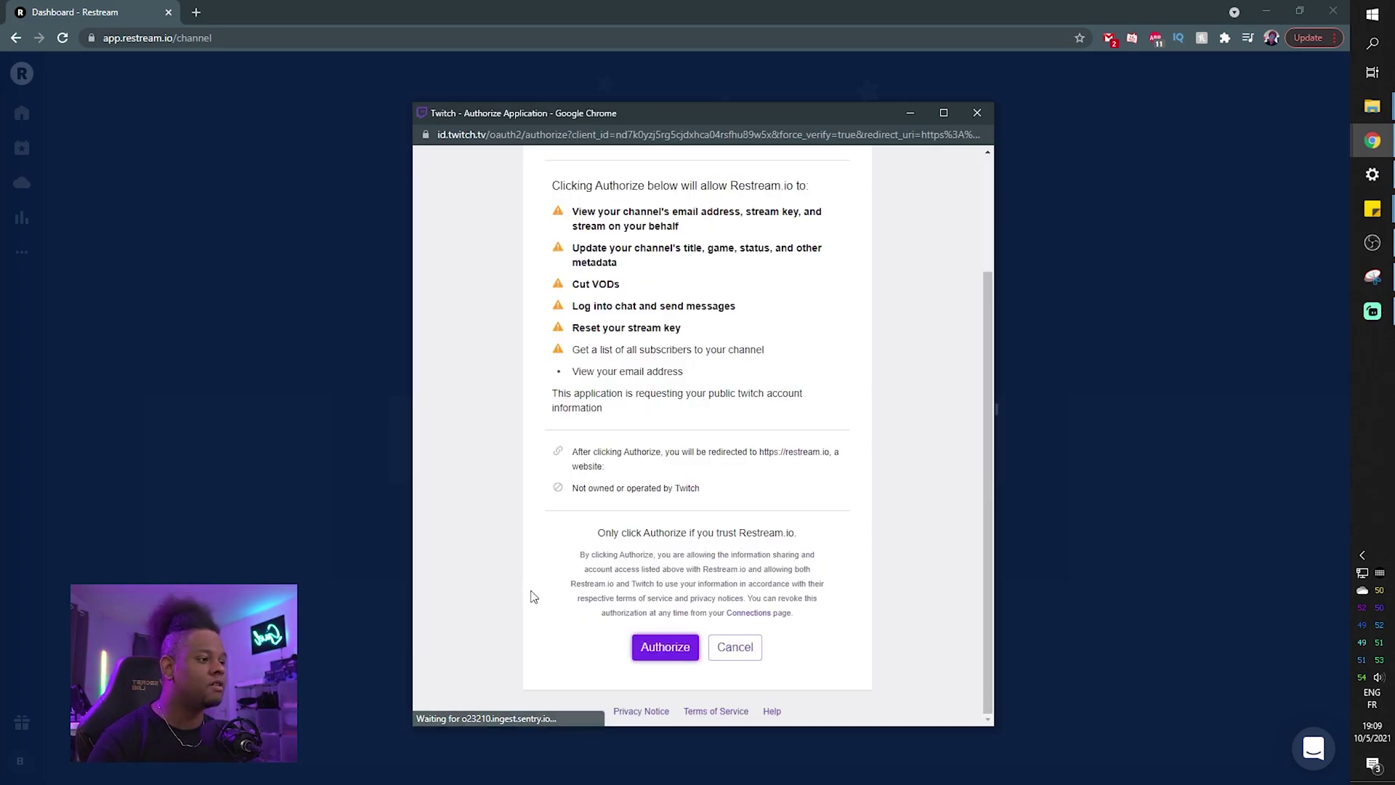
{"action": "left_click", "coordinate": [655, 657]}
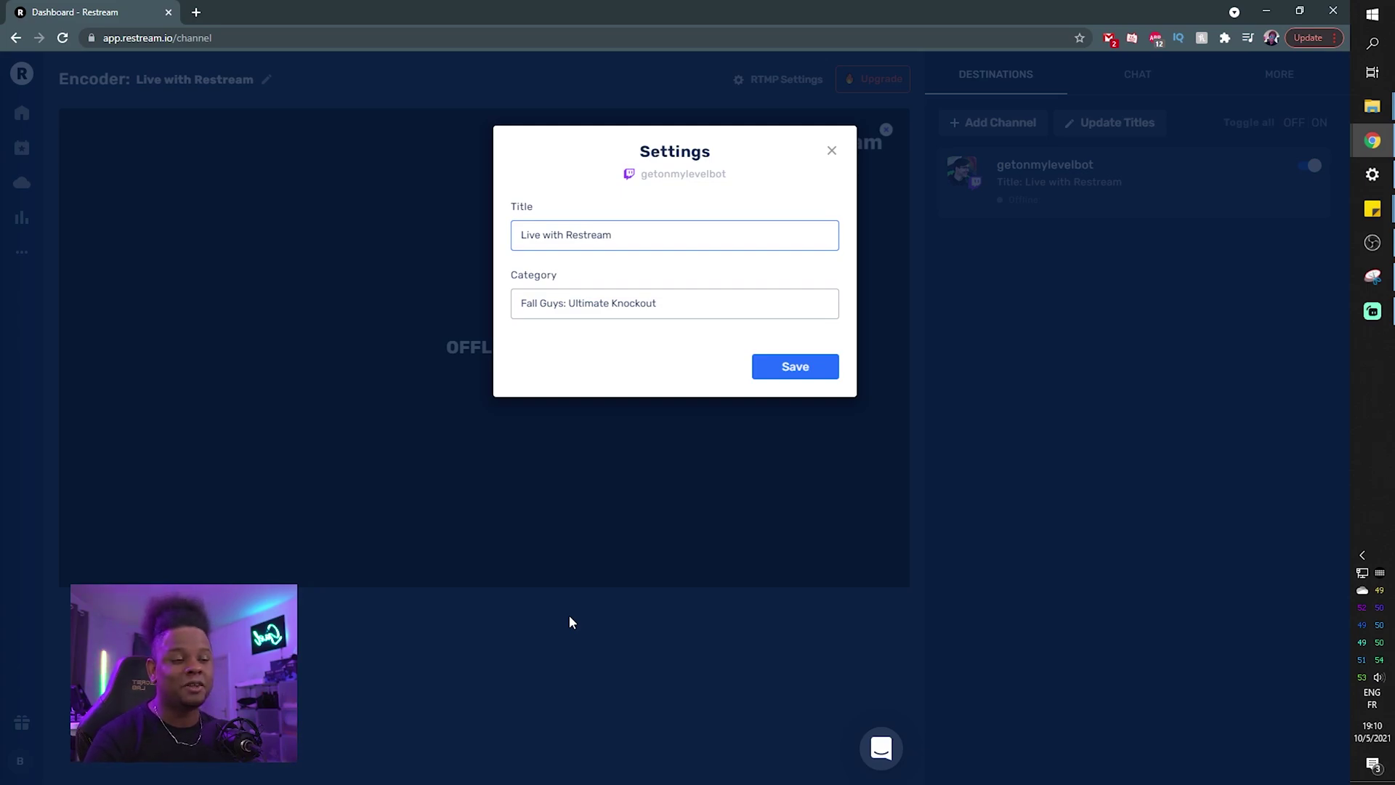
Set the Twitch stream category to Just Chatting and save
{"action": "key", "text": "Tab"}
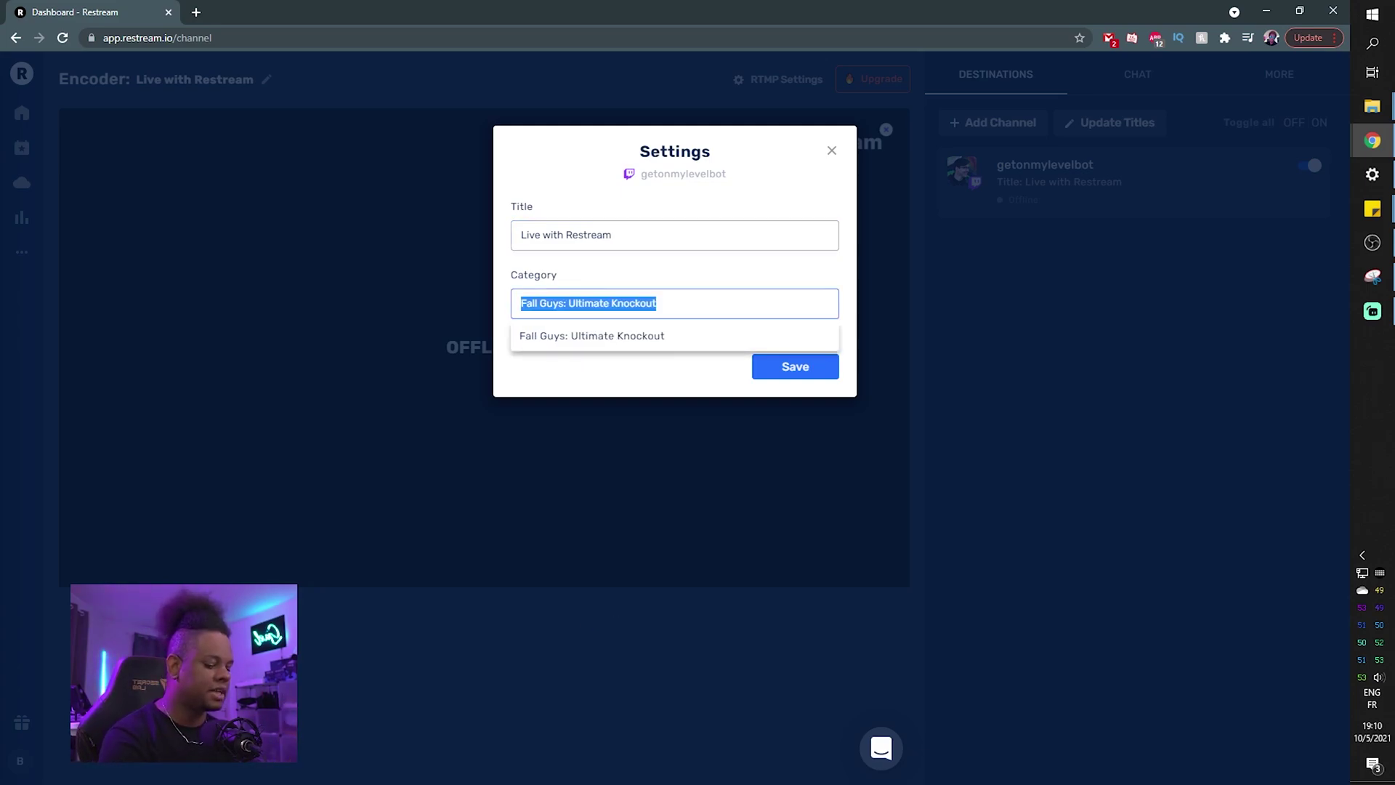
{"action": "type", "text": "just cha"}
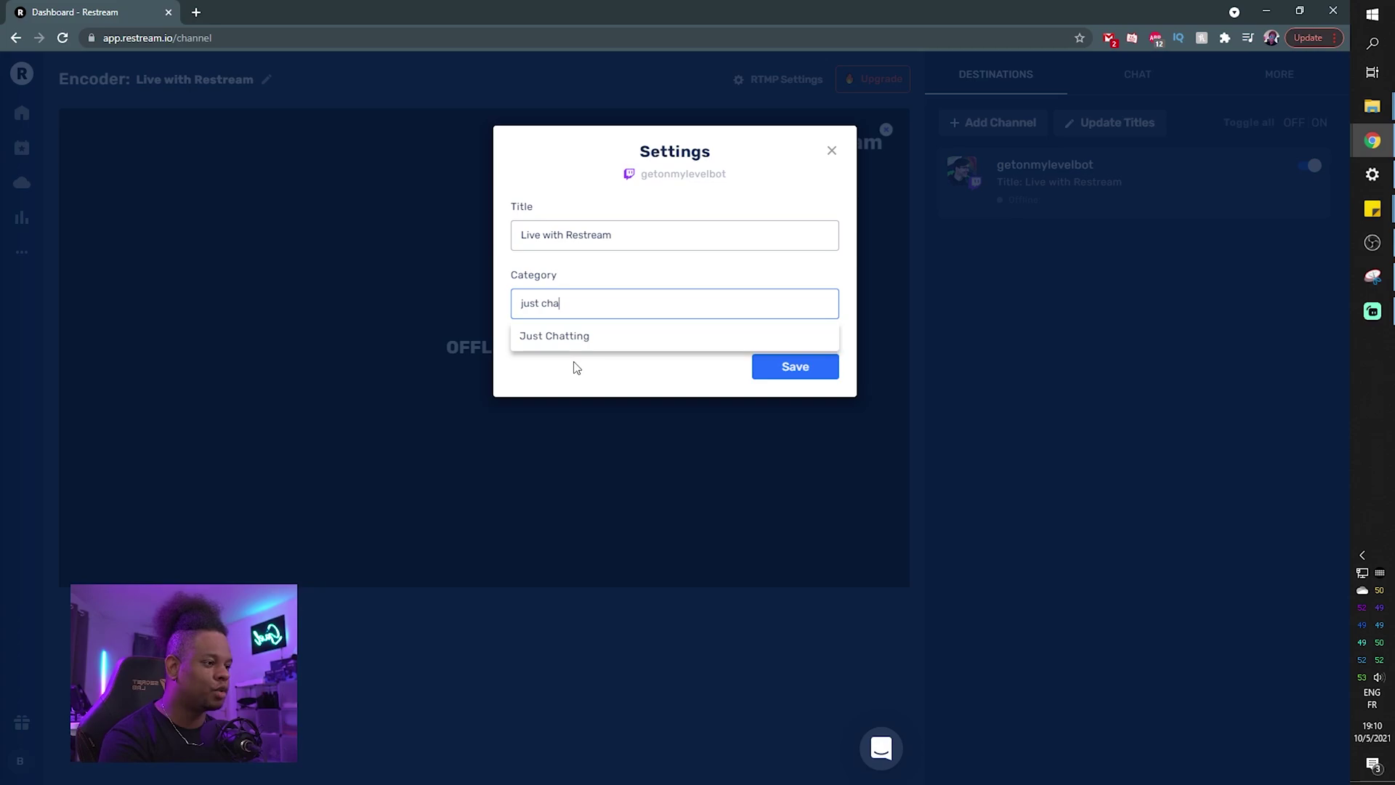
{"action": "left_click", "coordinate": [574, 336]}
{"action": "left_click", "coordinate": [790, 374]}
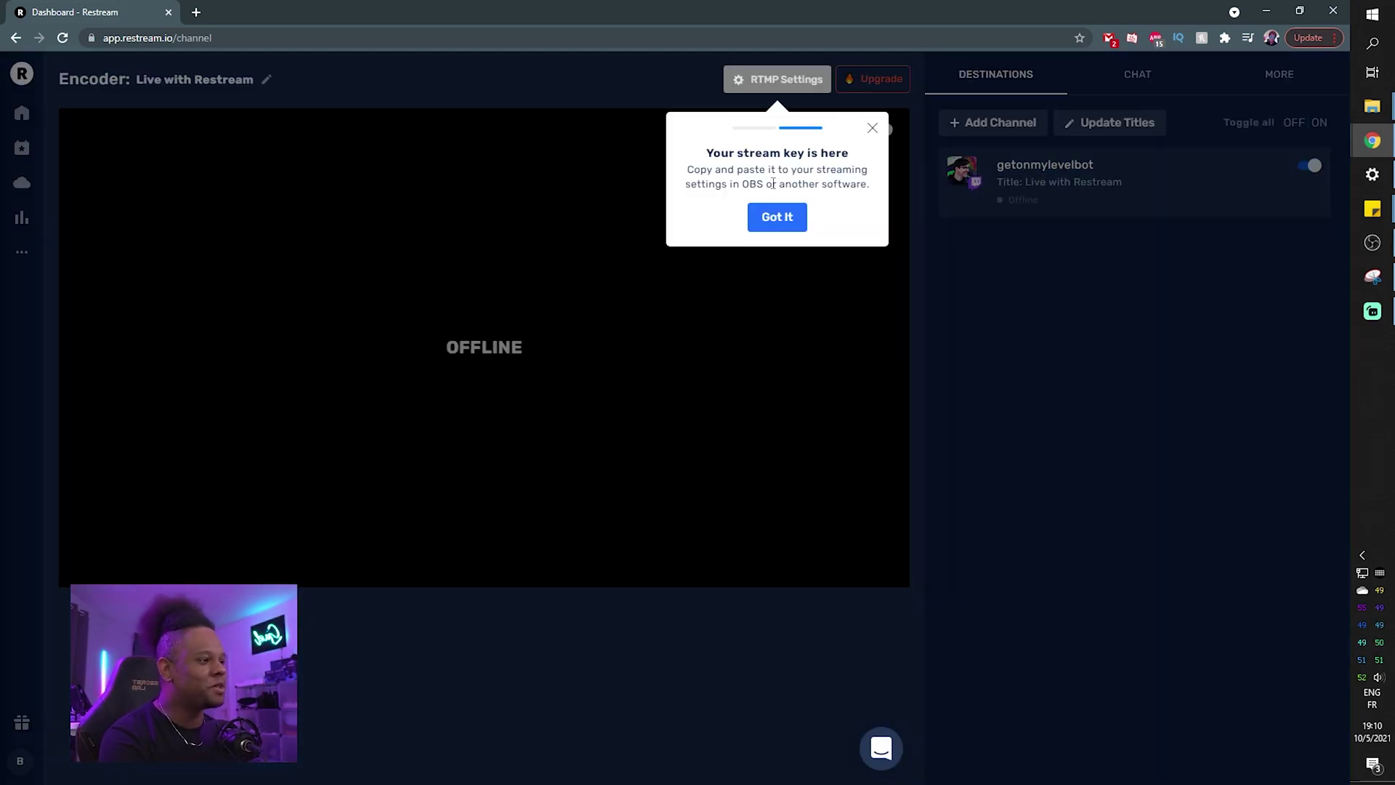
Dismiss the stream key tip, connect a YouTube channel with access allowed, and save its settings
{"action": "left_click", "coordinate": [777, 216]}
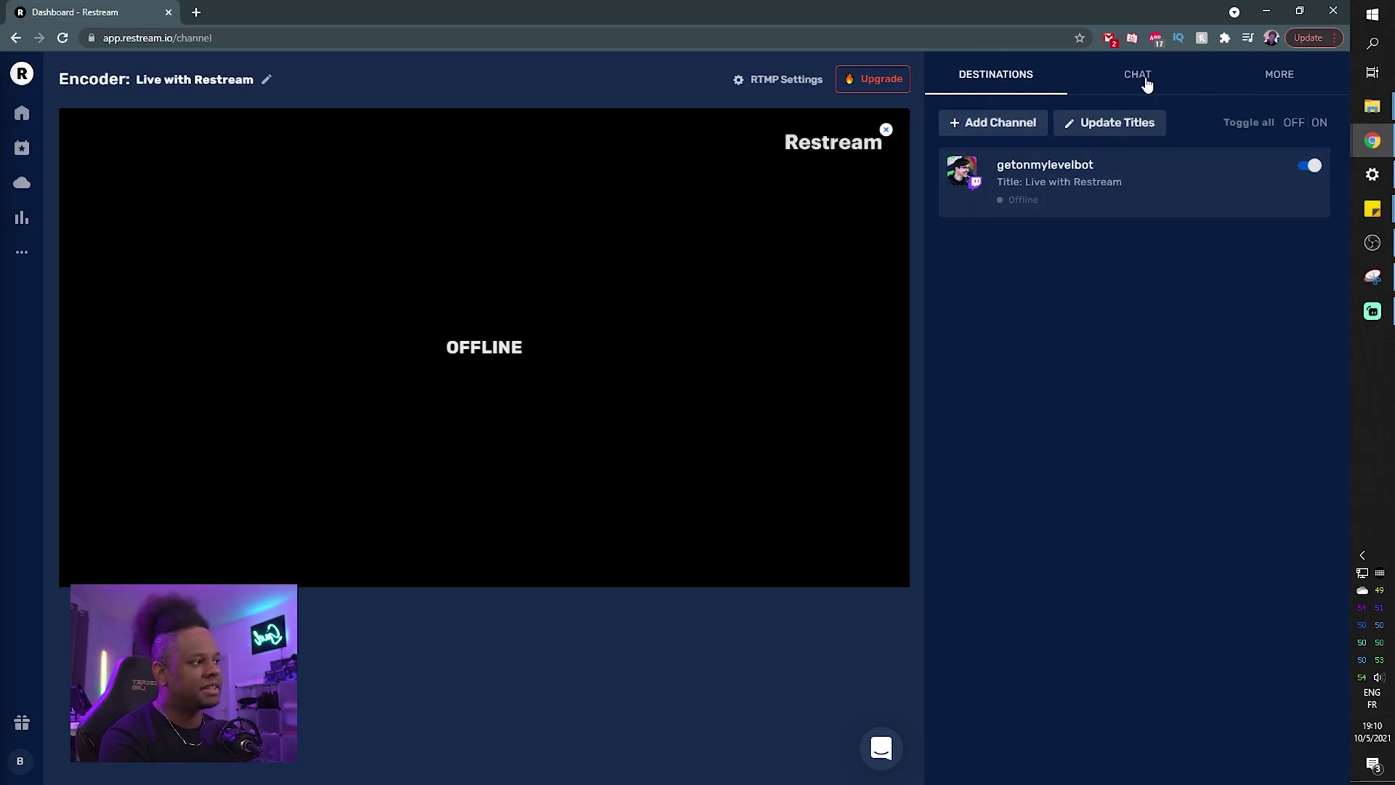
{"action": "left_click", "coordinate": [1010, 139]}
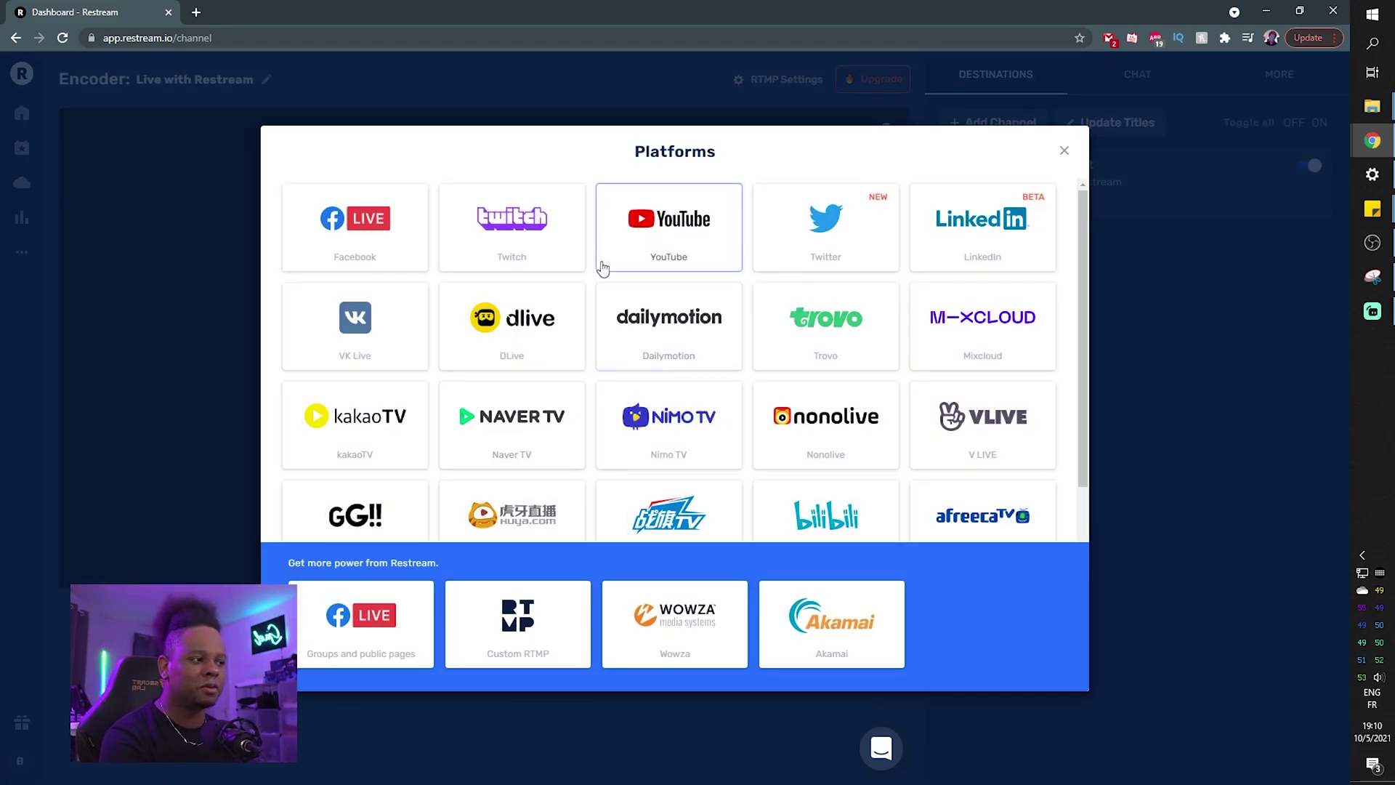
{"action": "left_click", "coordinate": [667, 236]}
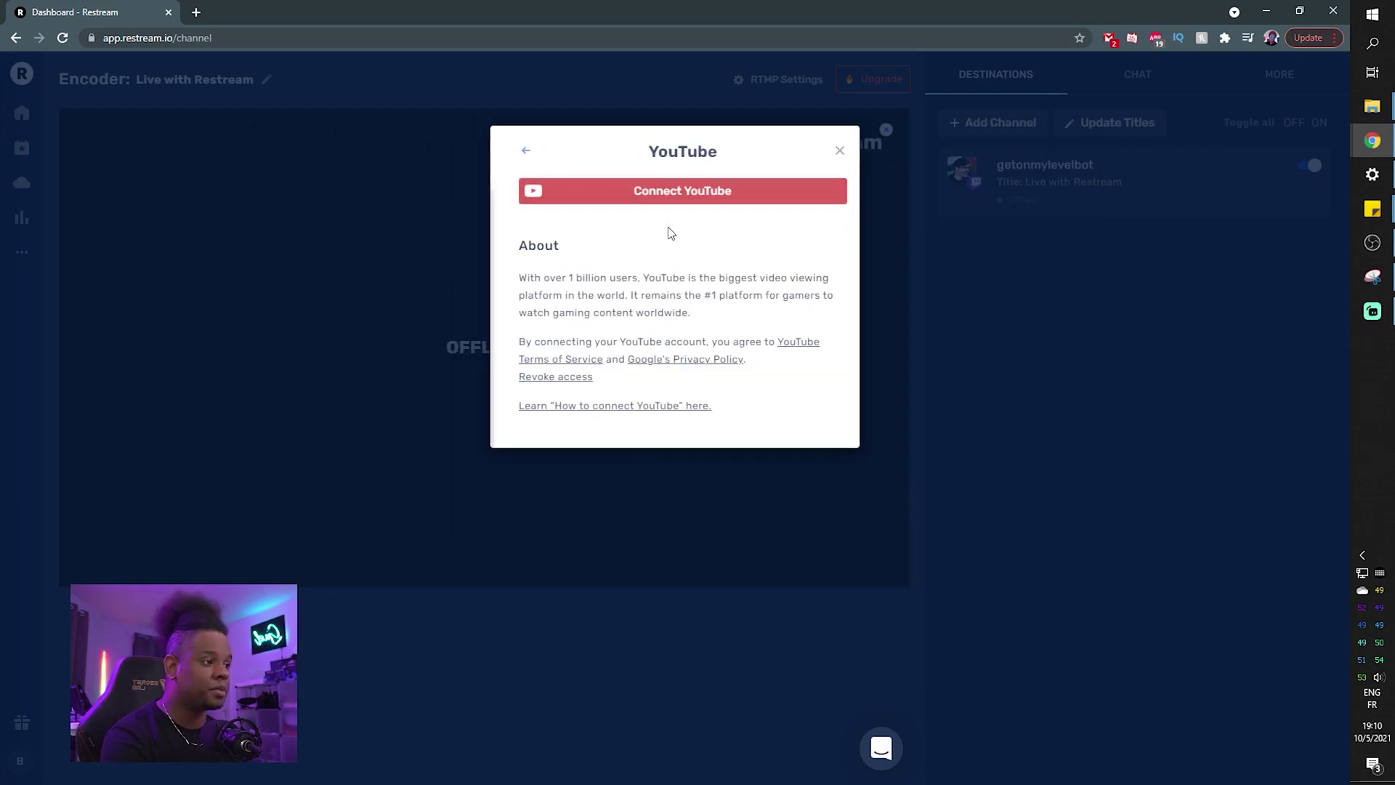
{"action": "left_click", "coordinate": [658, 198]}
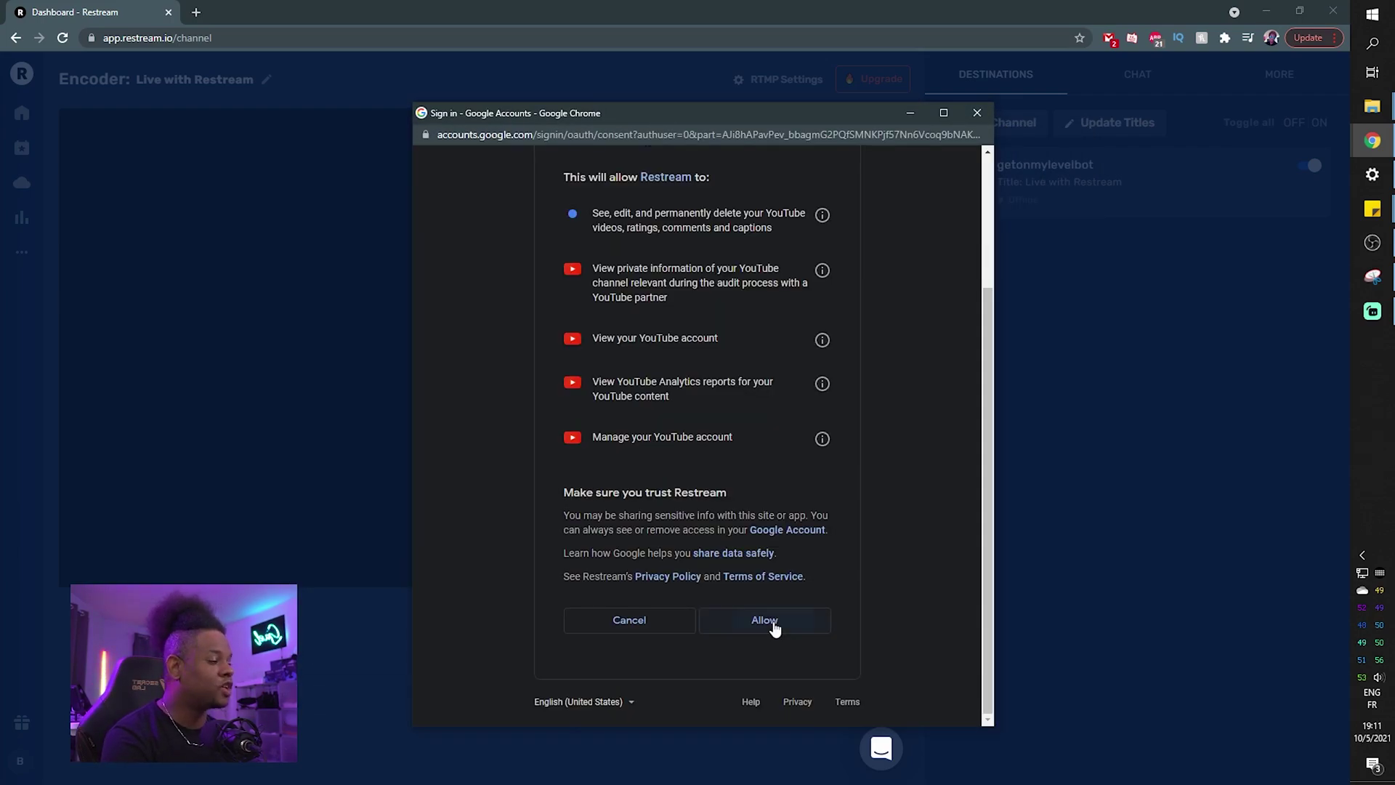
{"action": "left_click", "coordinate": [773, 624]}
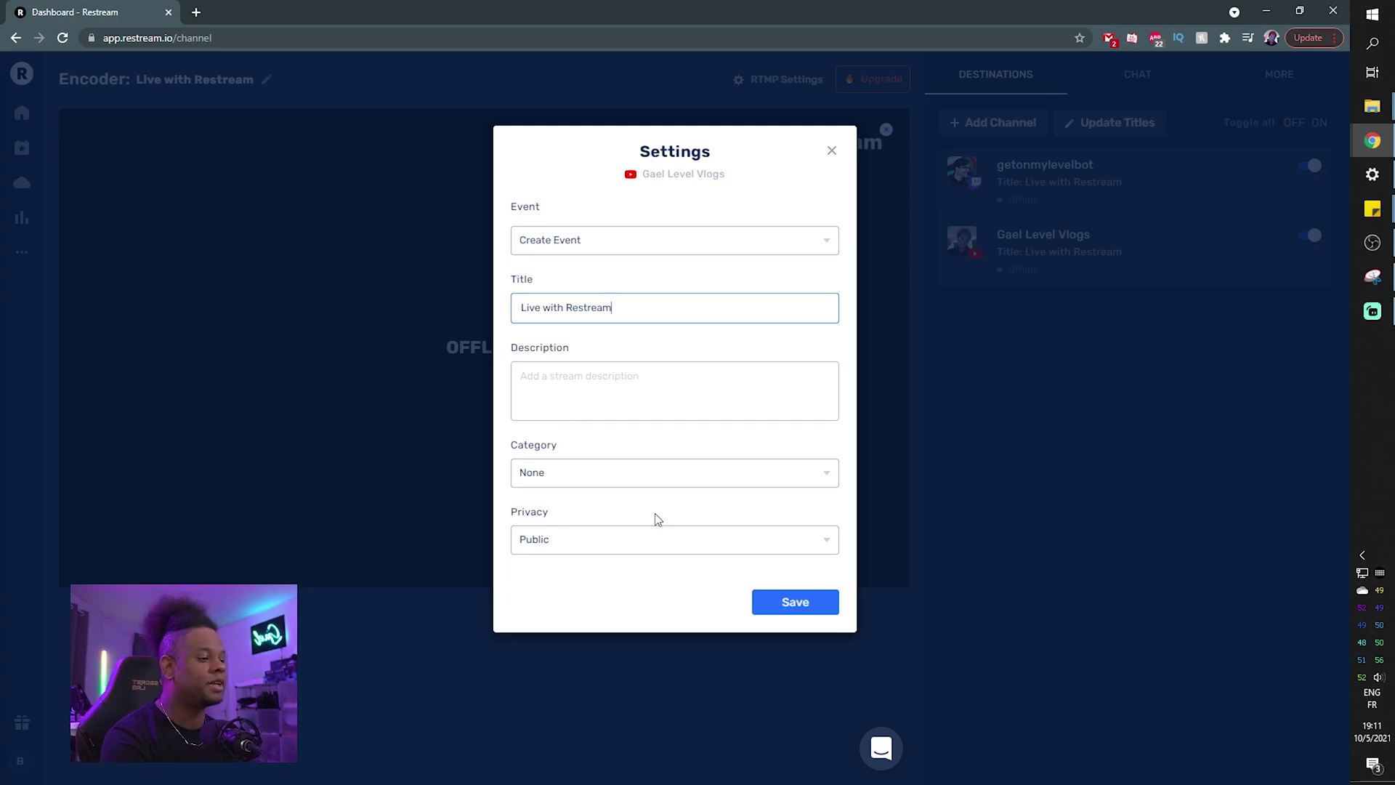
{"action": "left_click", "coordinate": [791, 609]}
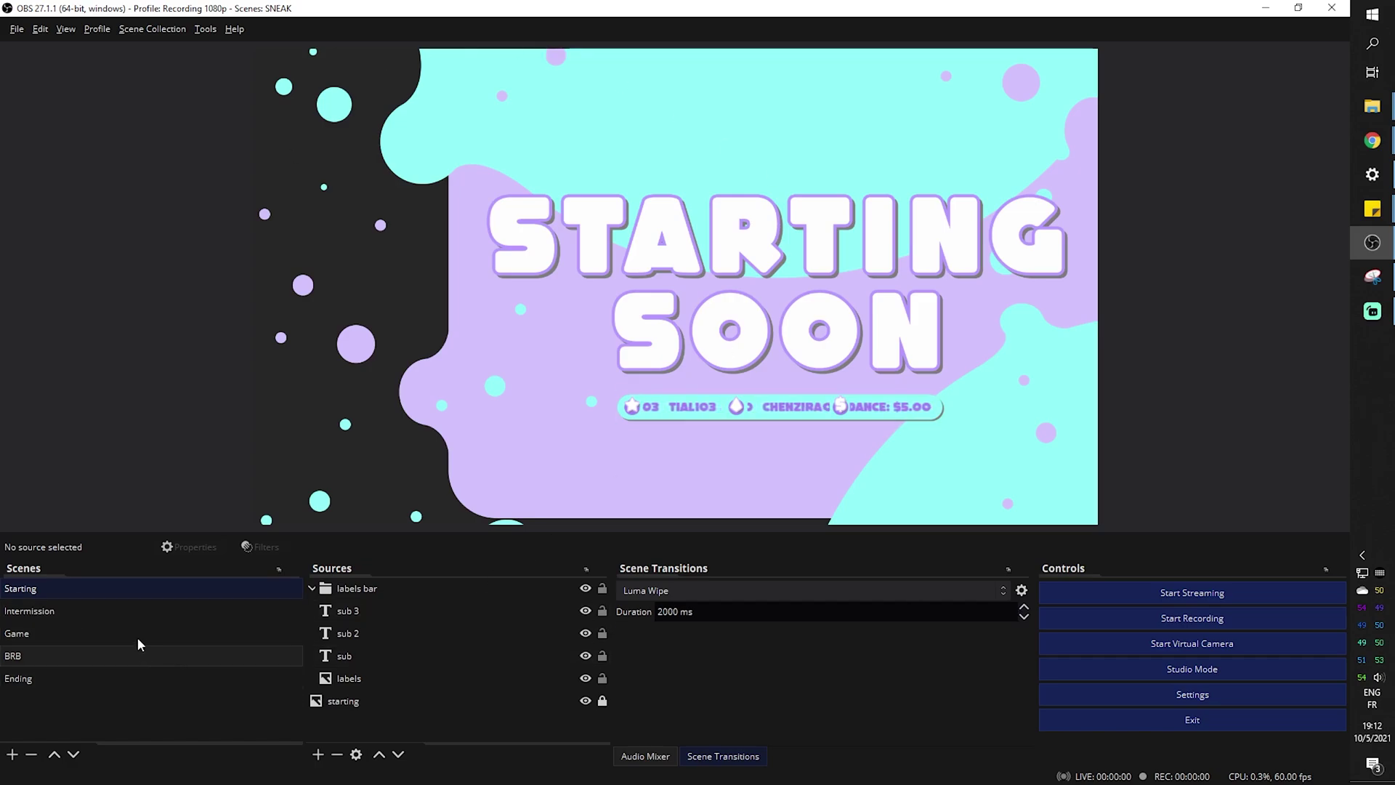
Switch to the Intermission scene, then set OBS's stream service to Restream.io, connect the account, and apply
{"action": "left_click", "coordinate": [124, 612]}
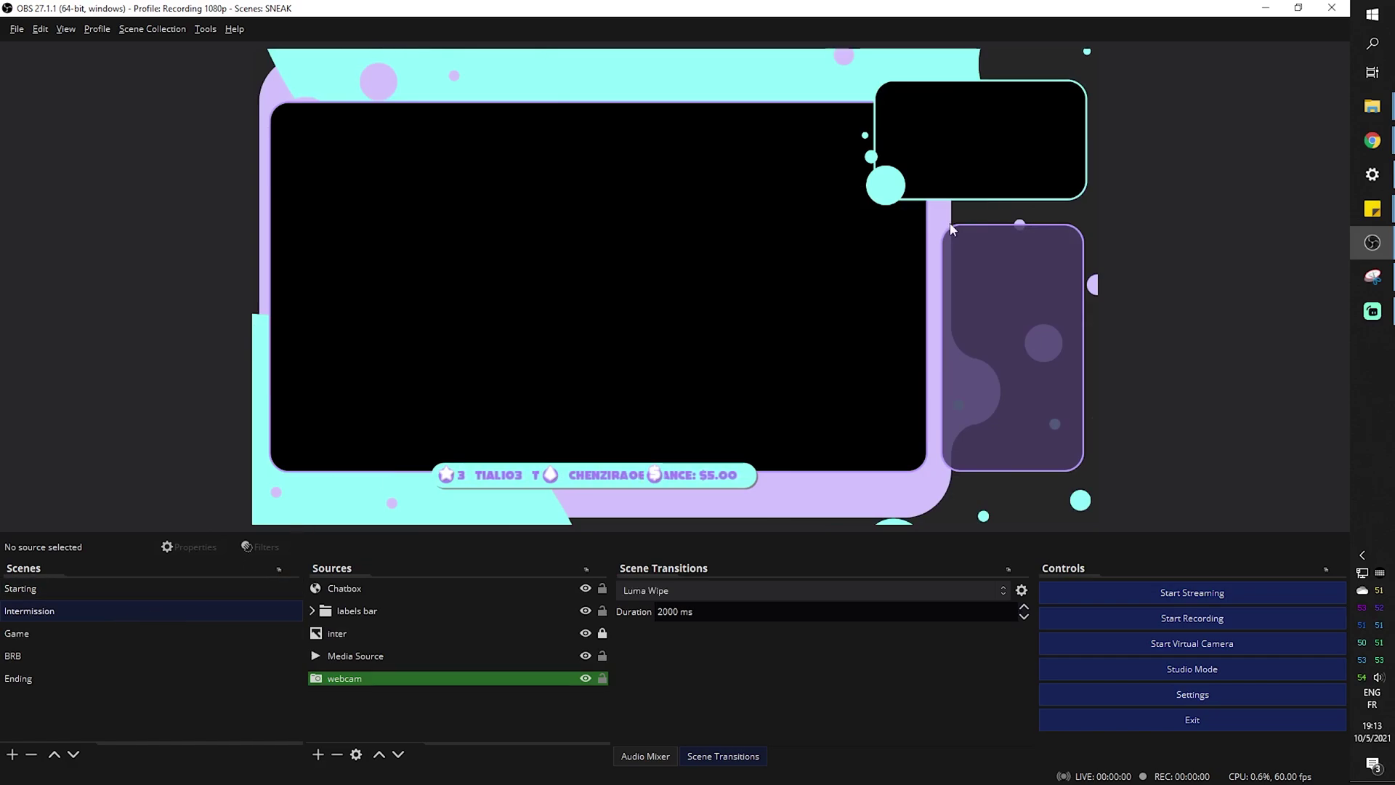
{"action": "left_click", "coordinate": [1193, 694]}
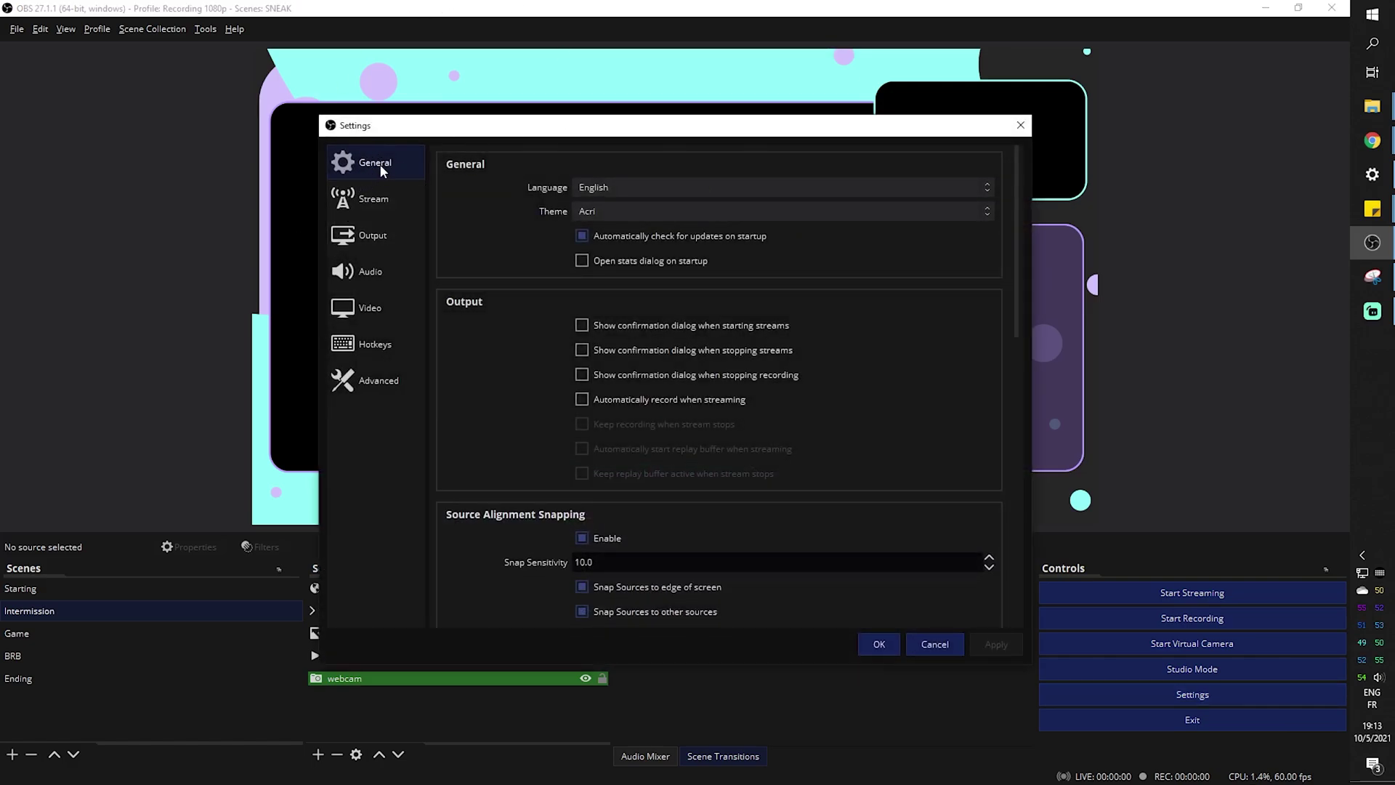
{"action": "left_click", "coordinate": [381, 203]}
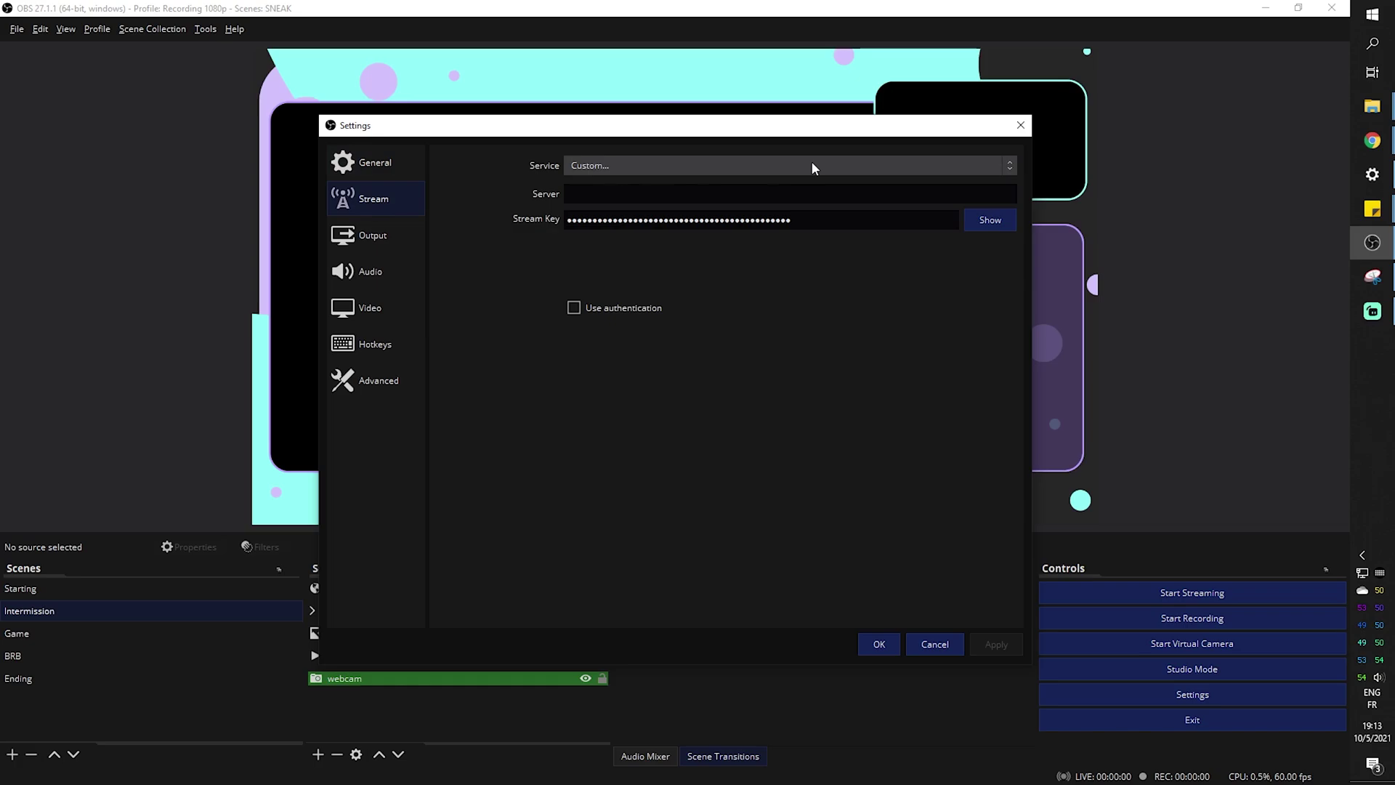
{"action": "left_click", "coordinate": [981, 165]}
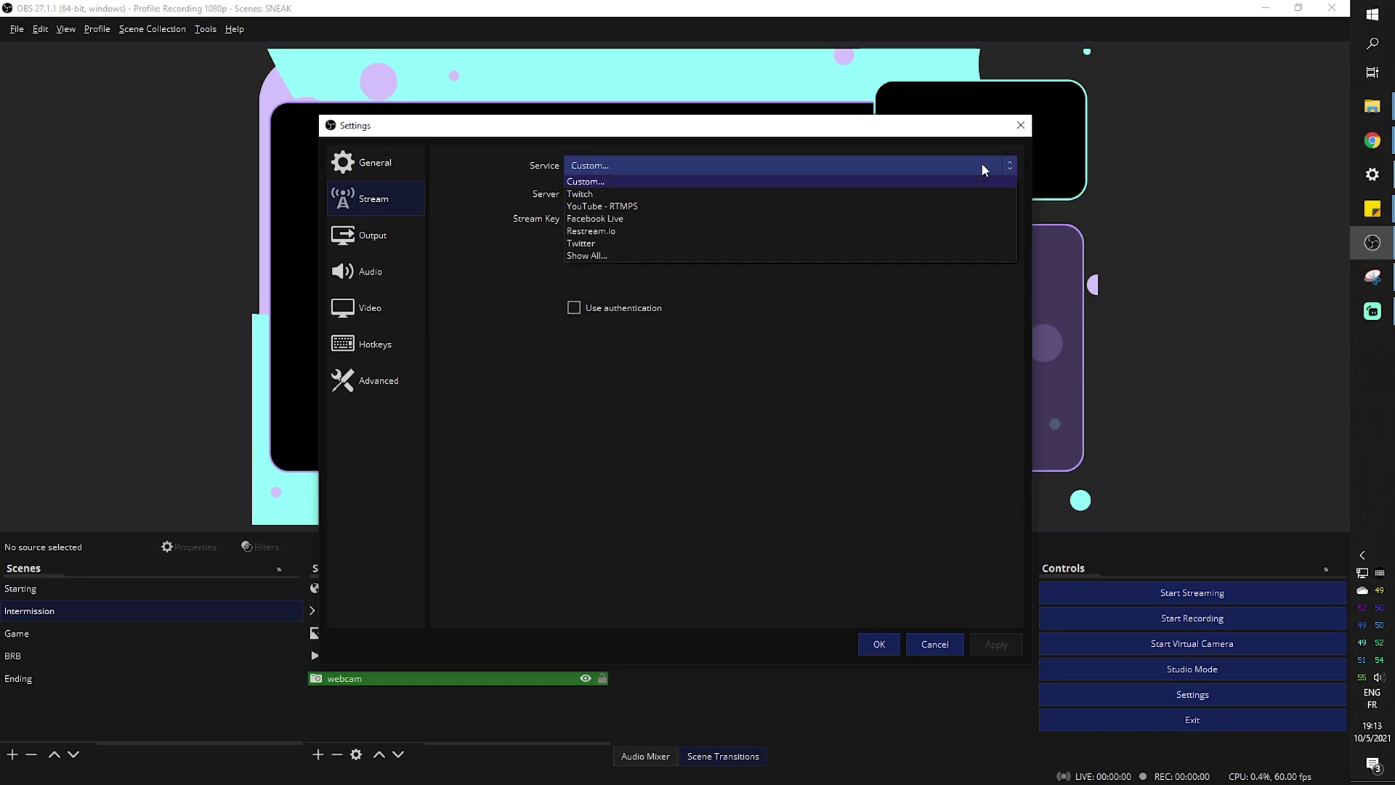
{"action": "left_click", "coordinate": [635, 230]}
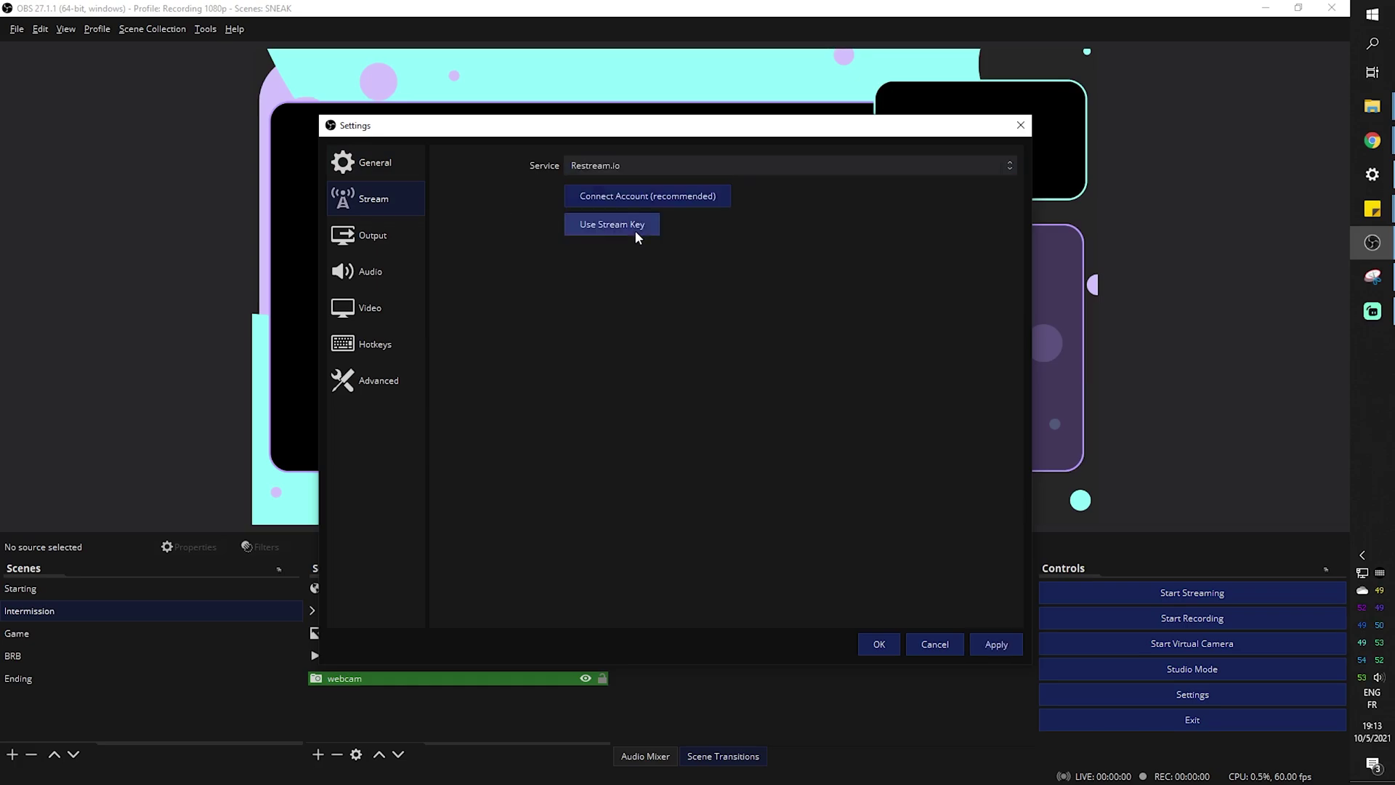
{"action": "left_click", "coordinate": [634, 230]}
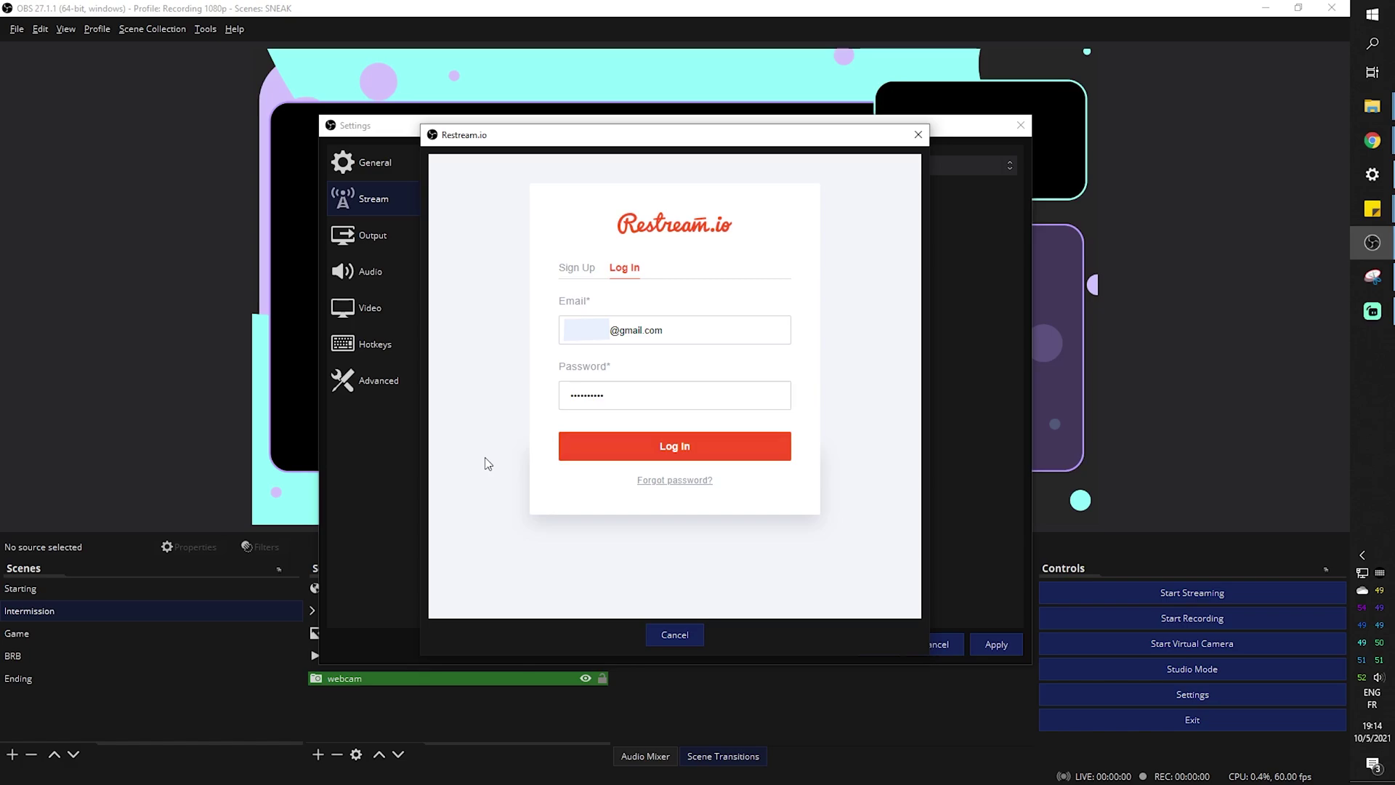
{"action": "left_click", "coordinate": [735, 444]}
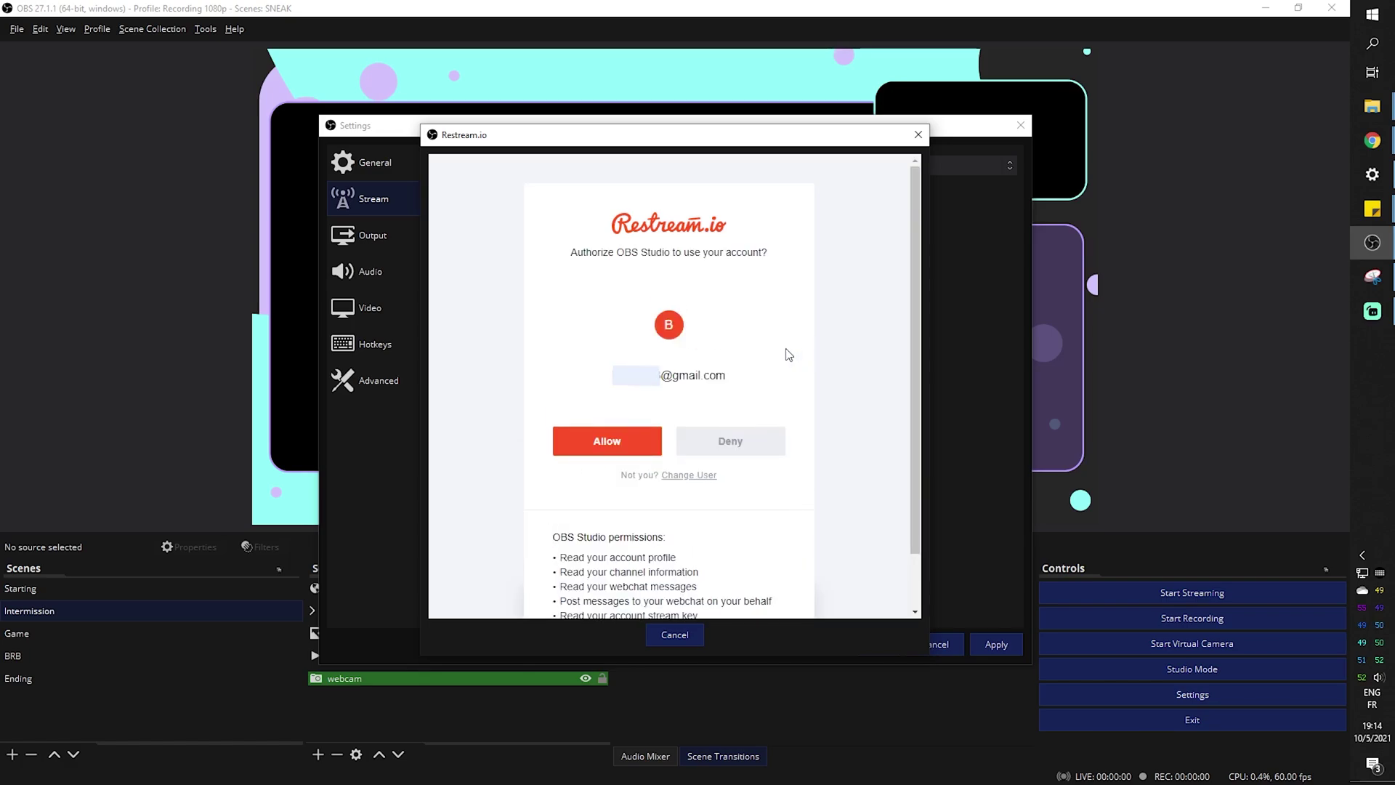
{"action": "left_click", "coordinate": [591, 444]}
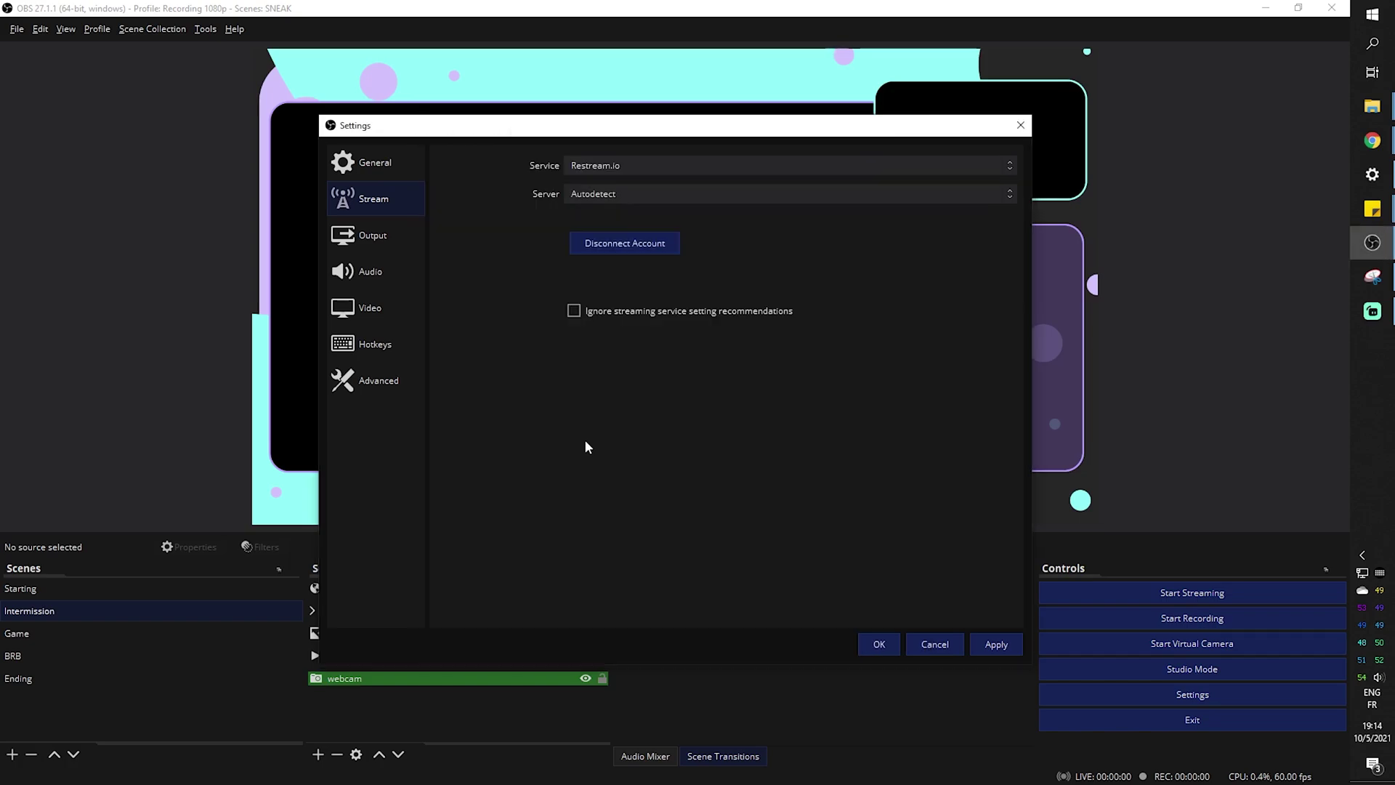
{"action": "left_click", "coordinate": [995, 644]}
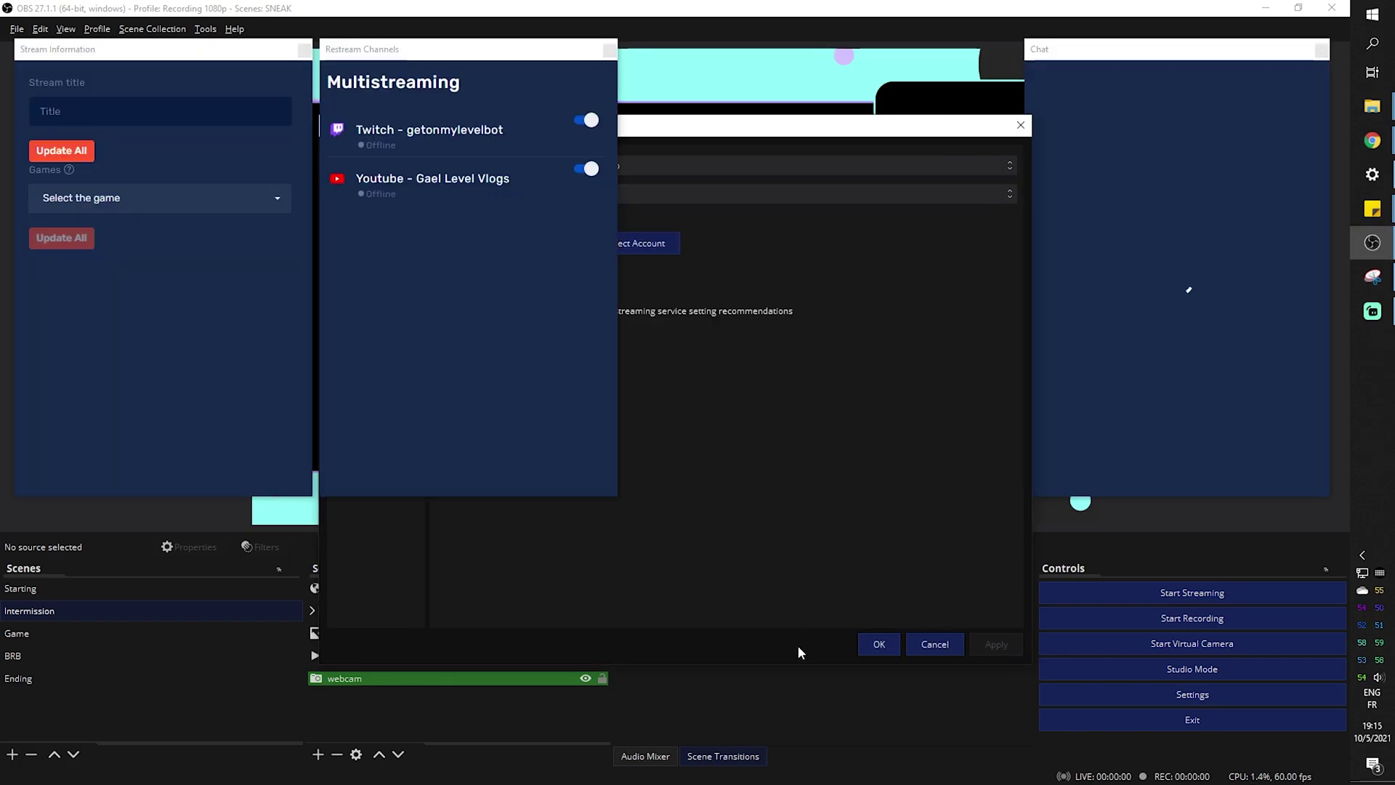
Close Settings with OK, then dock and widen the Restream Chat panel on the right
{"action": "left_click", "coordinate": [879, 644]}
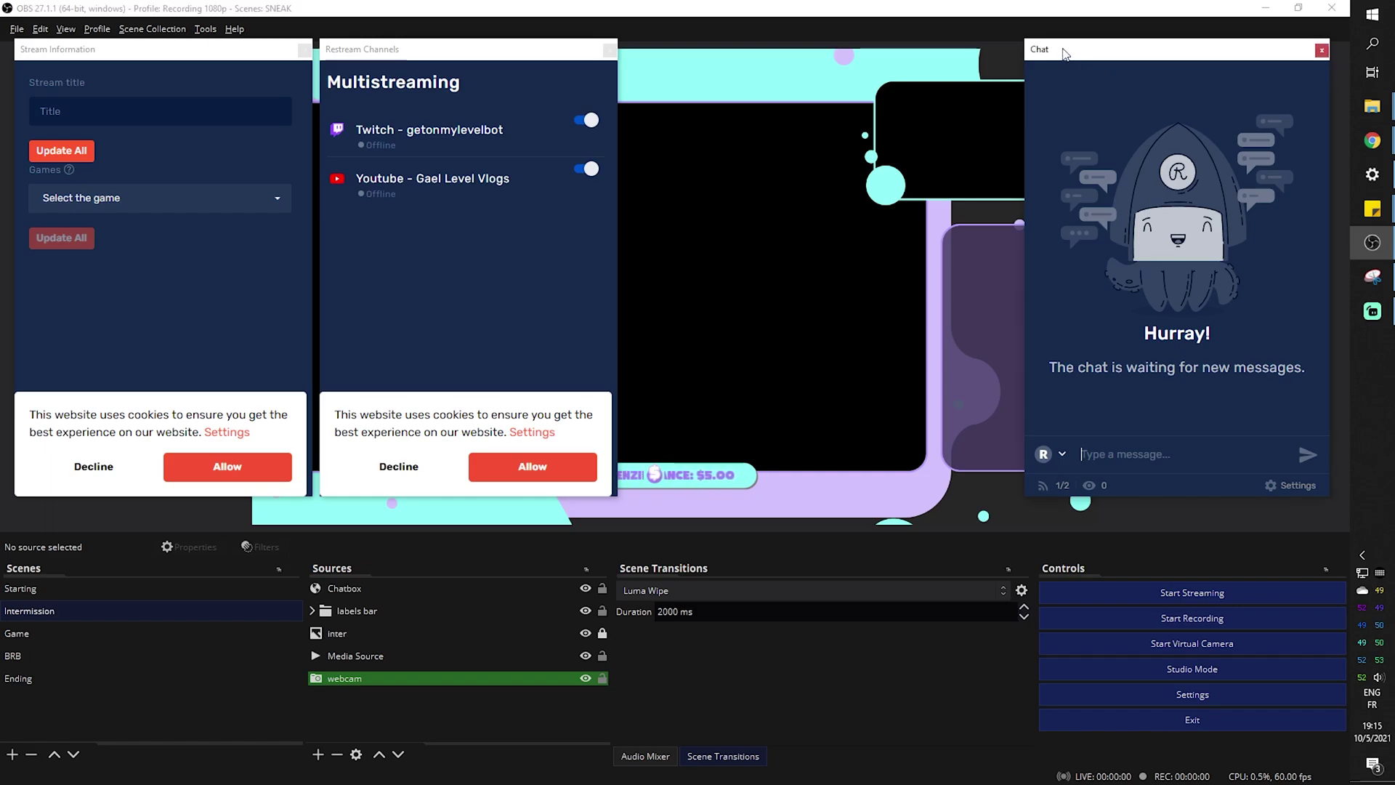
{"action": "left_click_drag", "start_coordinate": [1065, 53], "coordinate": [1332, 163]}
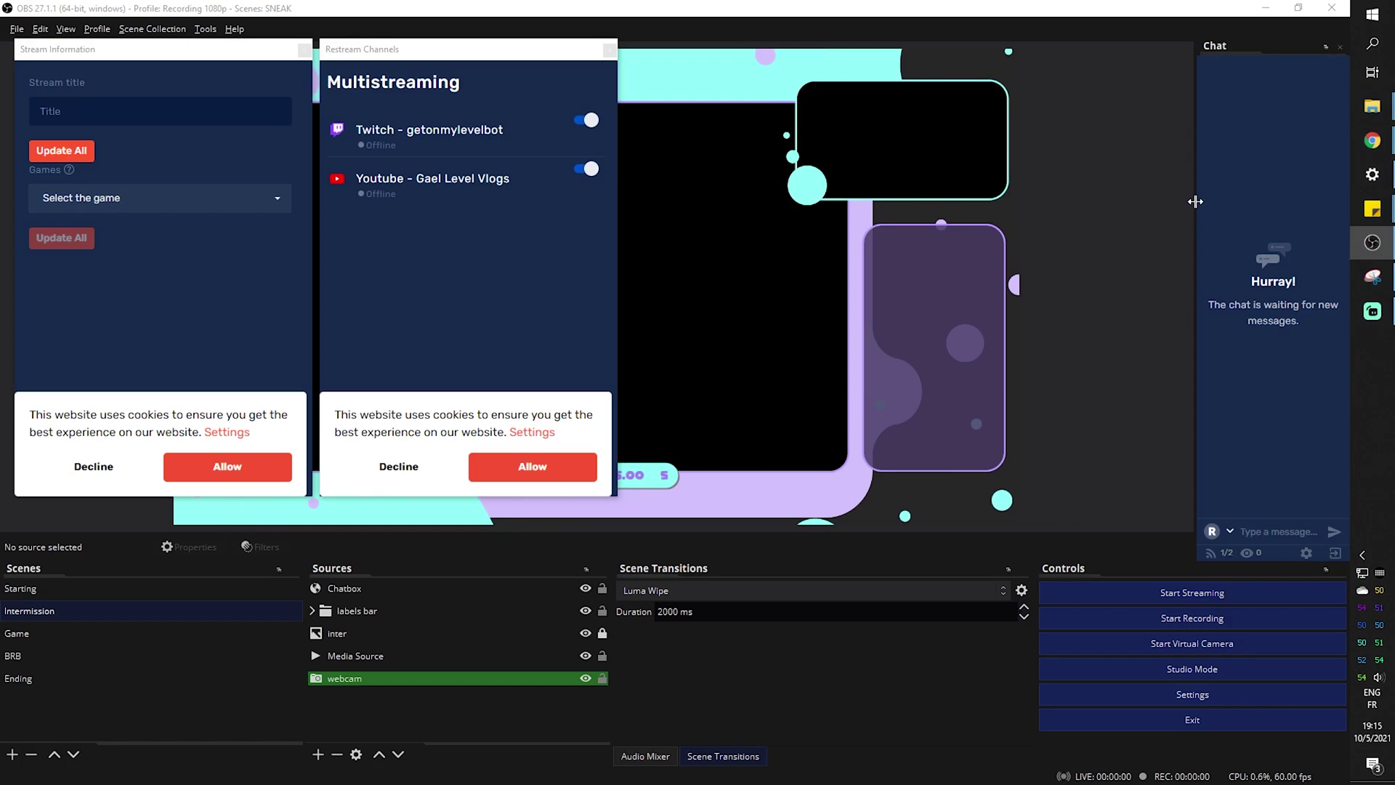
{"action": "left_click_drag", "start_coordinate": [1195, 201], "coordinate": [1047, 202]}
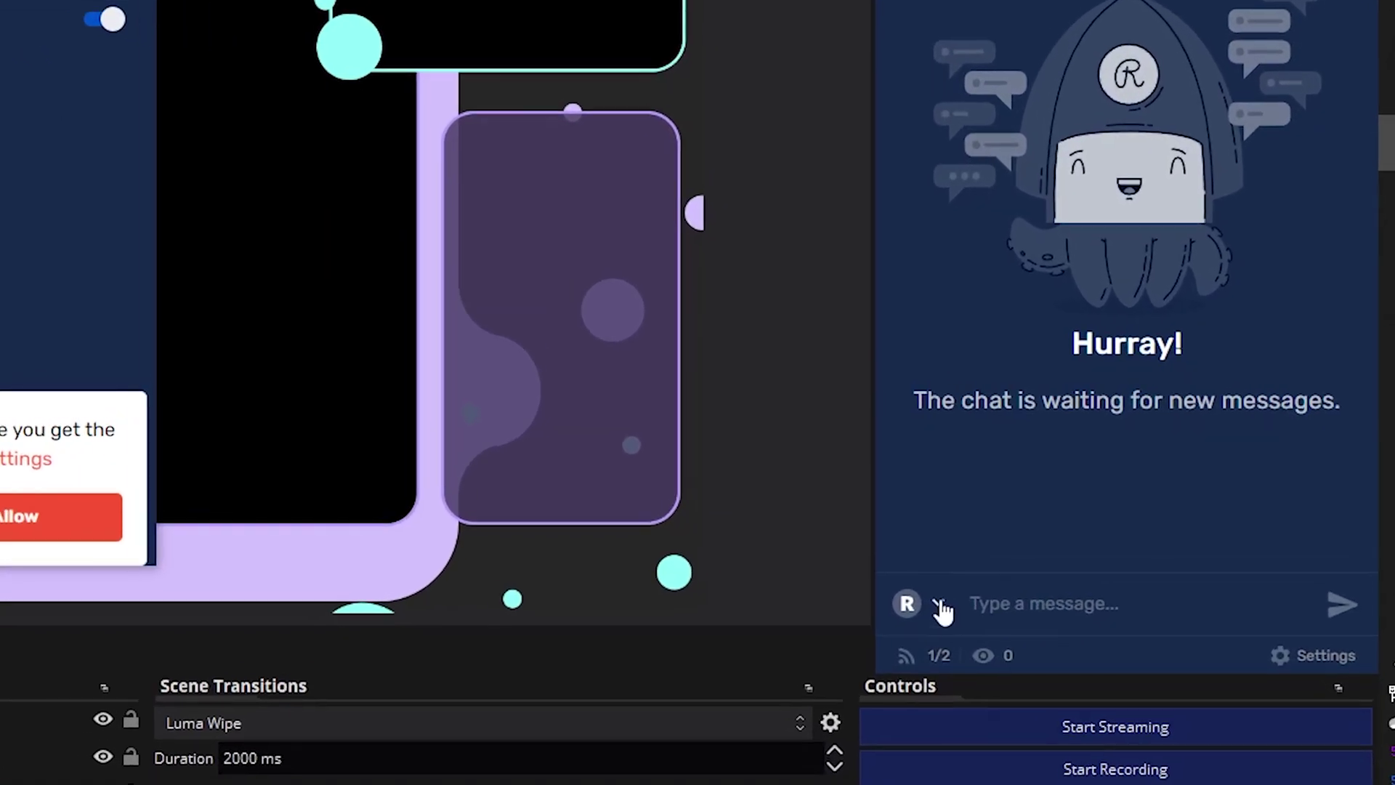
{"action": "left_click", "coordinate": [988, 577]}
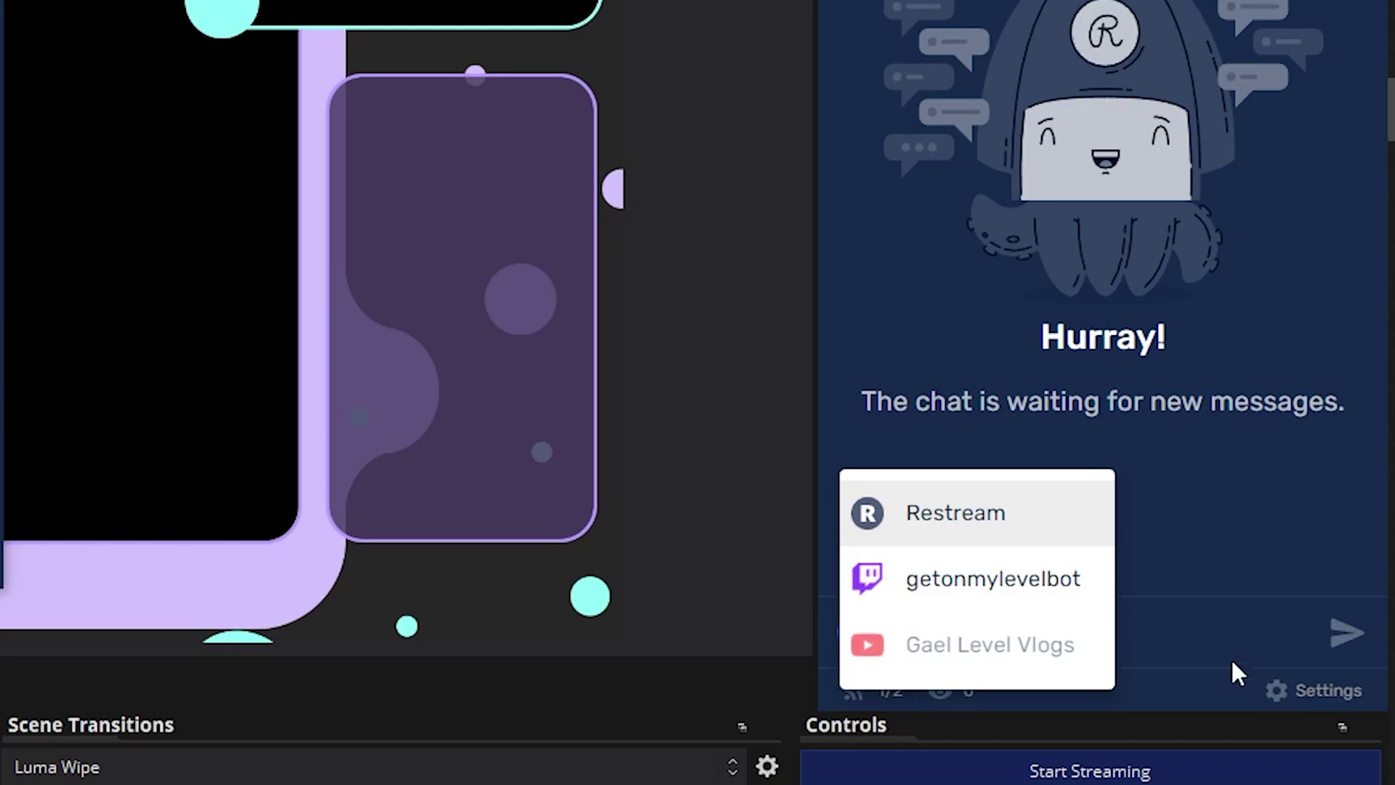
{"action": "left_click", "coordinate": [1198, 622]}
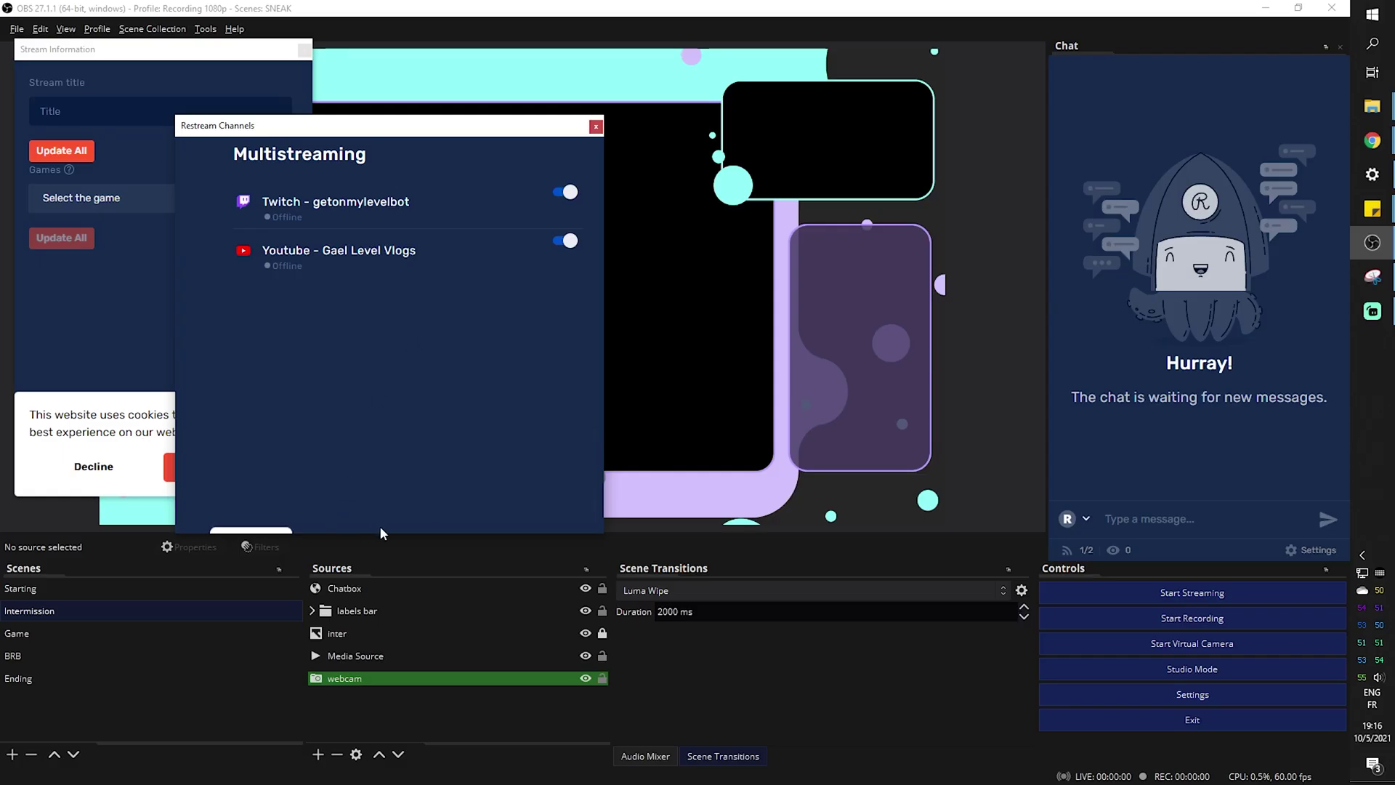
Close Restream Channels, dock and widen Stream Information on the left, and accept cookies
{"action": "left_click", "coordinate": [596, 127]}
{"action": "left_click_drag", "start_coordinate": [121, 61], "coordinate": [3, 157]}
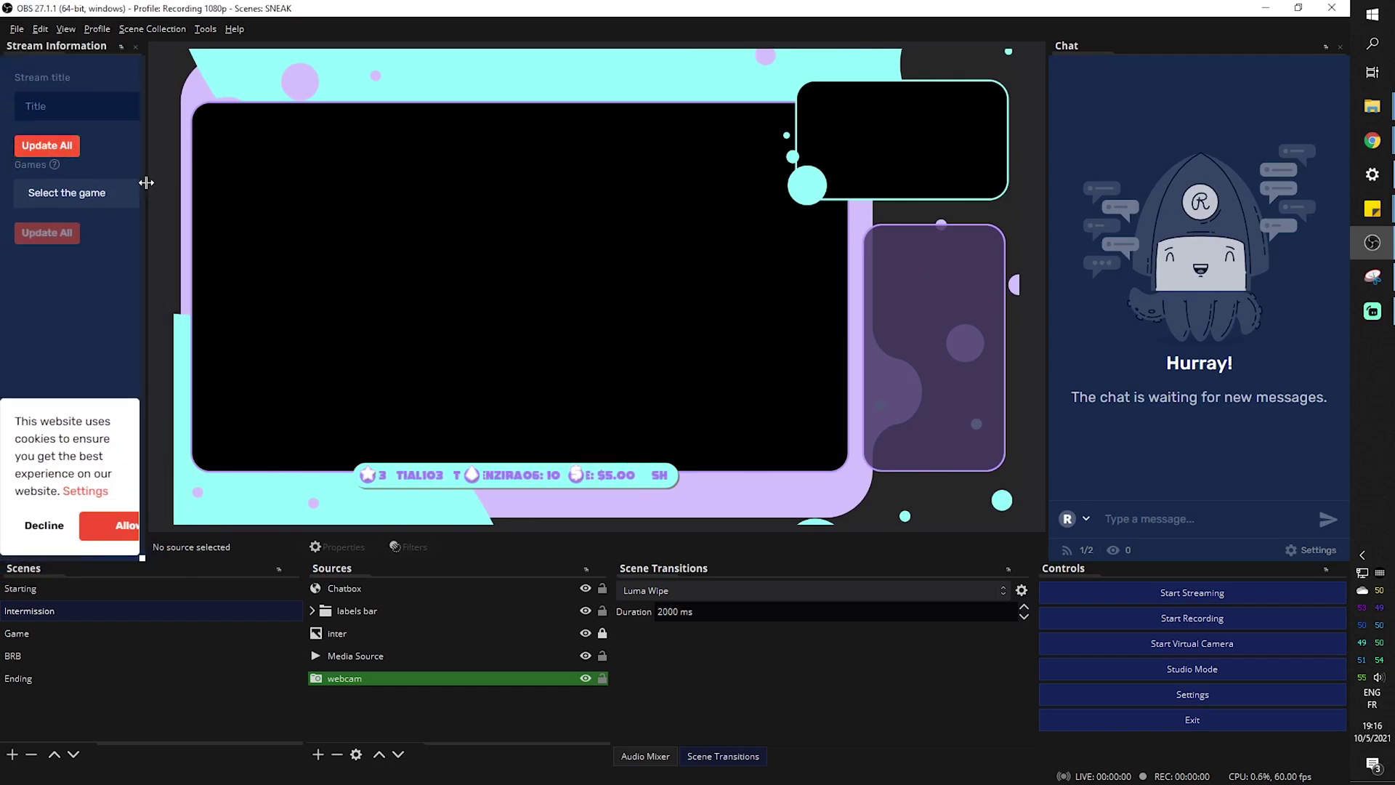
{"action": "left_click_drag", "start_coordinate": [144, 187], "coordinate": [245, 186]}
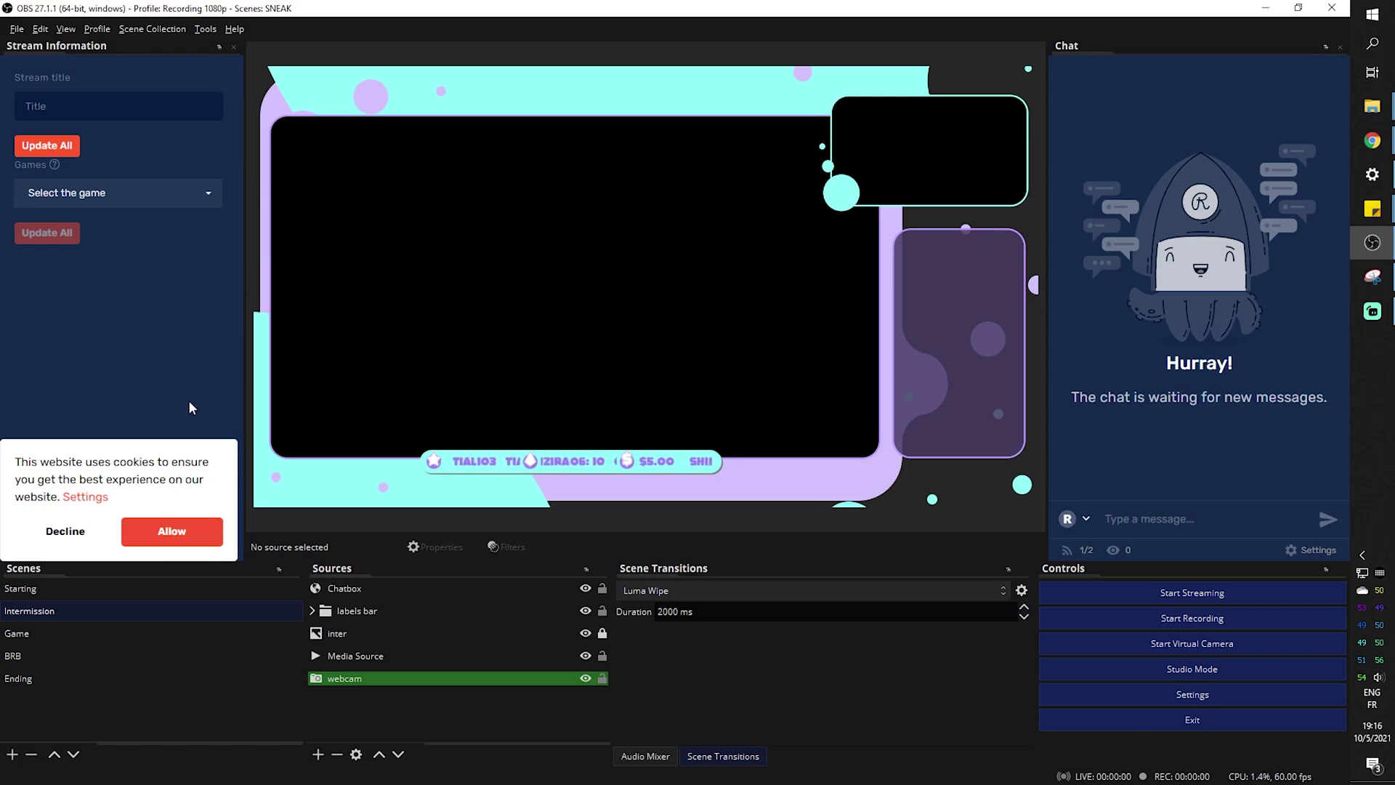
{"action": "left_click", "coordinate": [160, 538]}
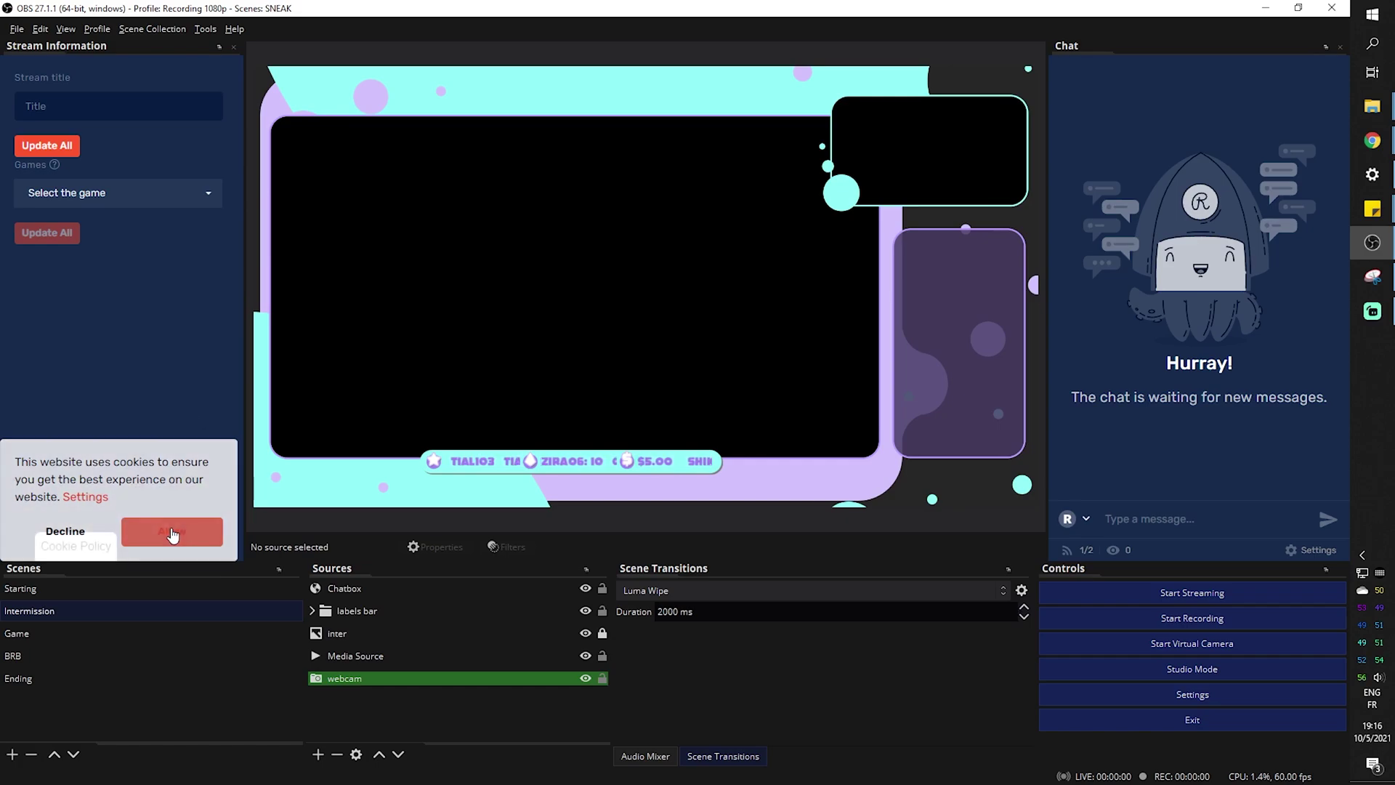
Review the Output and Video settings pages, then cancel without changes
{"action": "left_click", "coordinate": [1116, 699]}
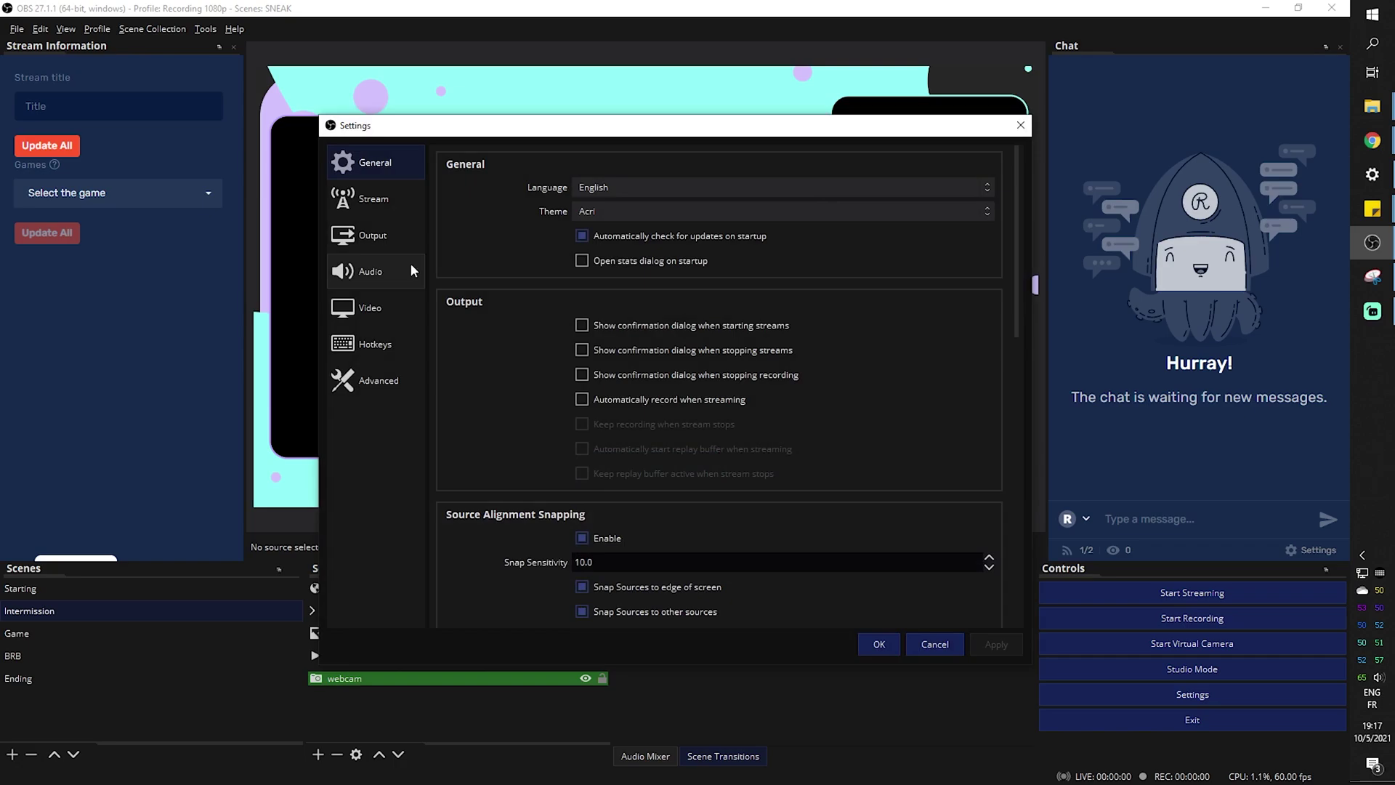
{"action": "left_click", "coordinate": [371, 242]}
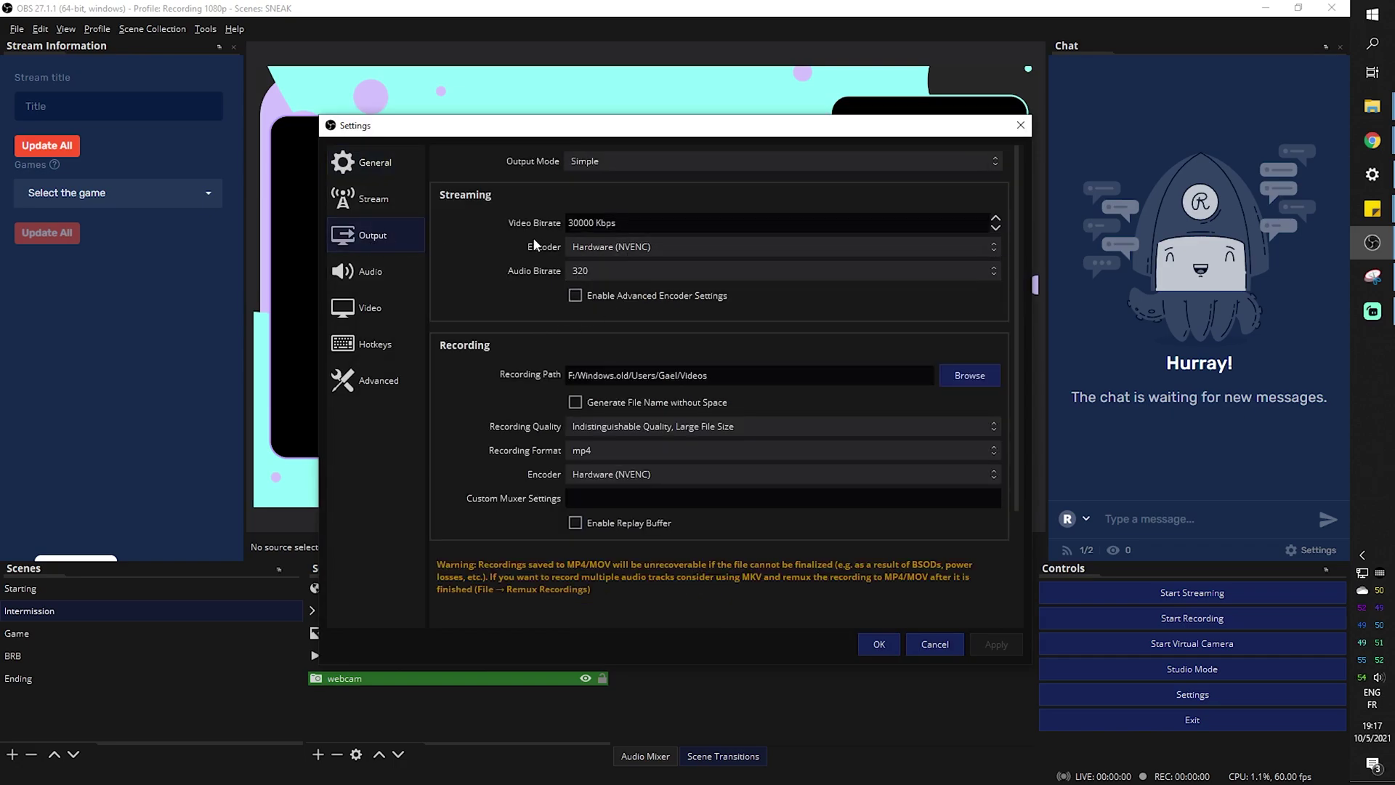
{"action": "left_click", "coordinate": [364, 304]}
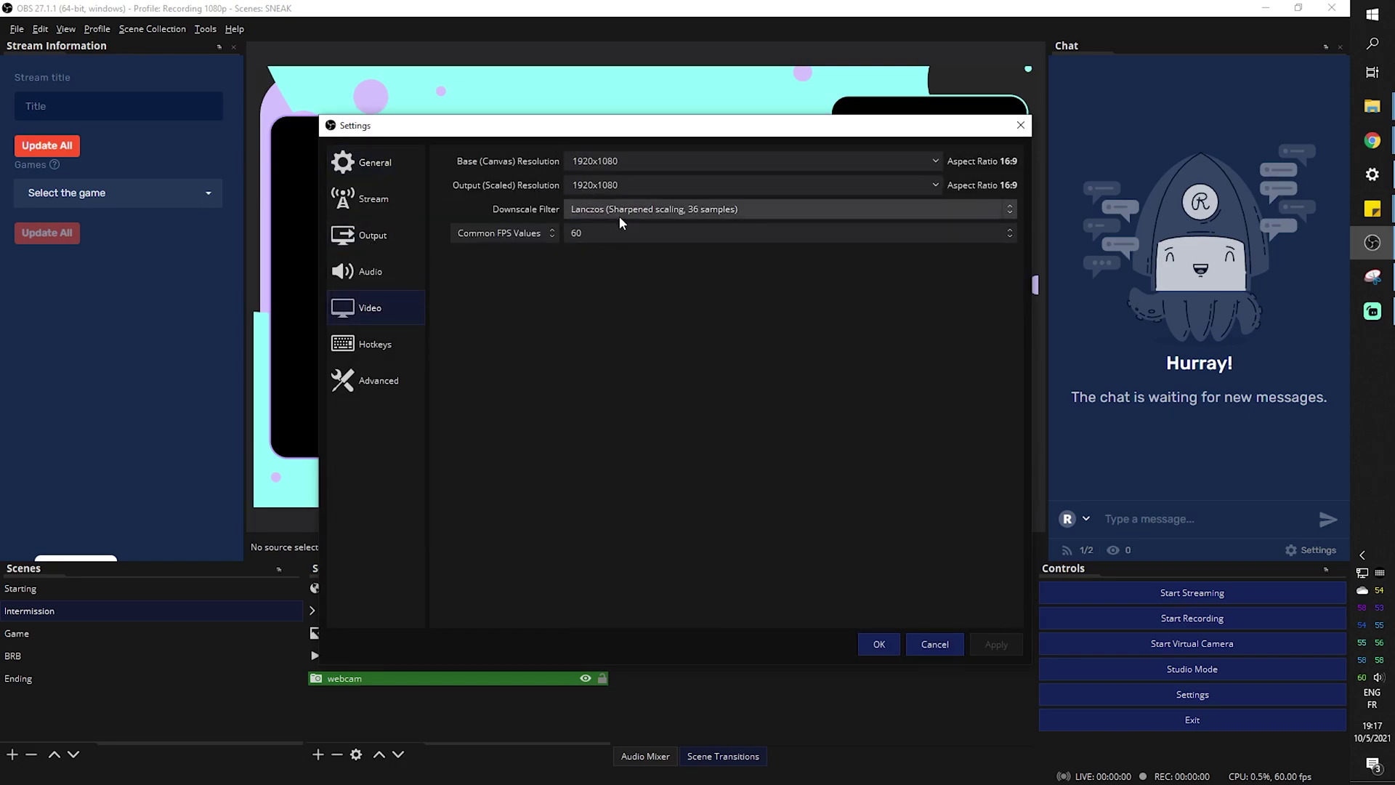
{"action": "left_click", "coordinate": [952, 646]}
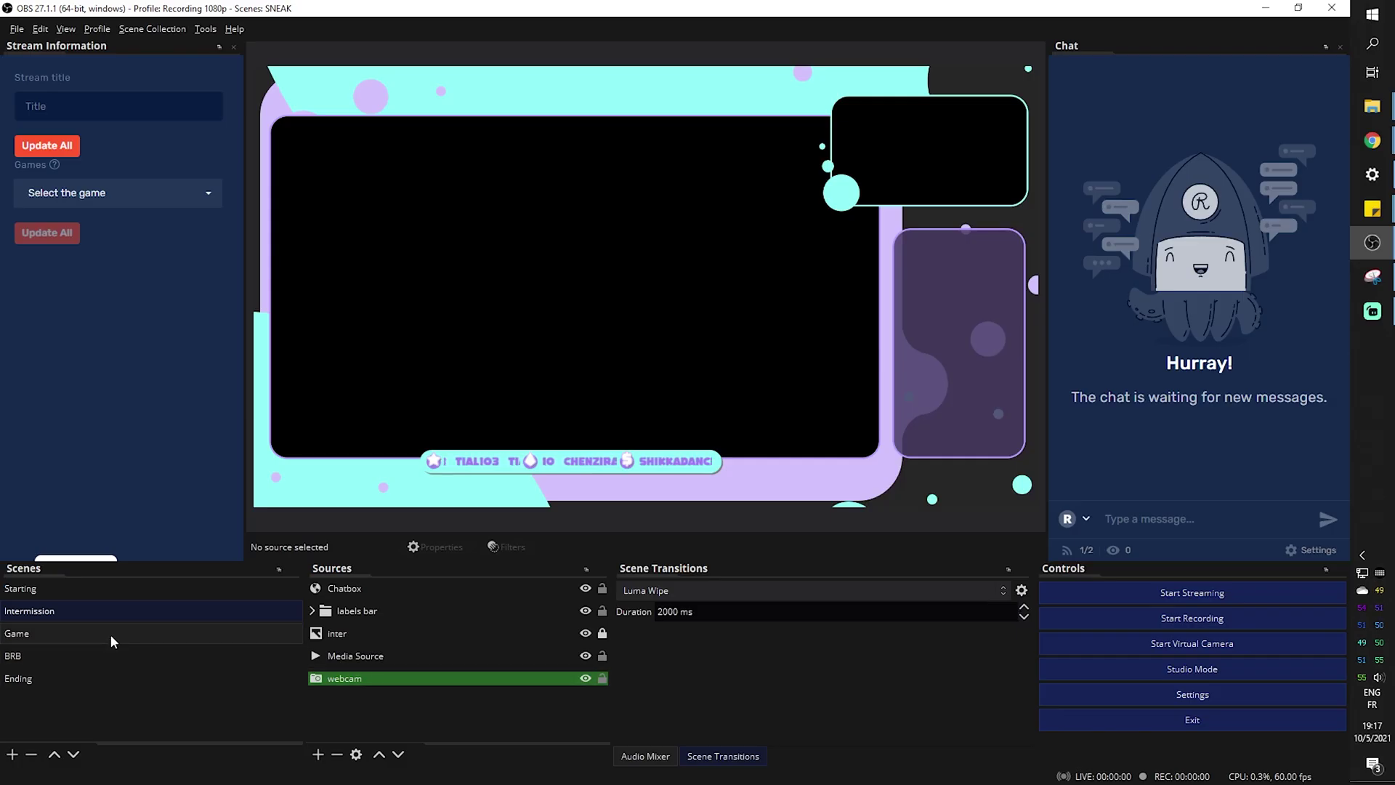
Switch scenes from Game to Ending, then bring up the Restream dashboard in Chrome
{"action": "left_click", "coordinate": [109, 635]}
{"action": "left_click", "coordinate": [103, 683]}
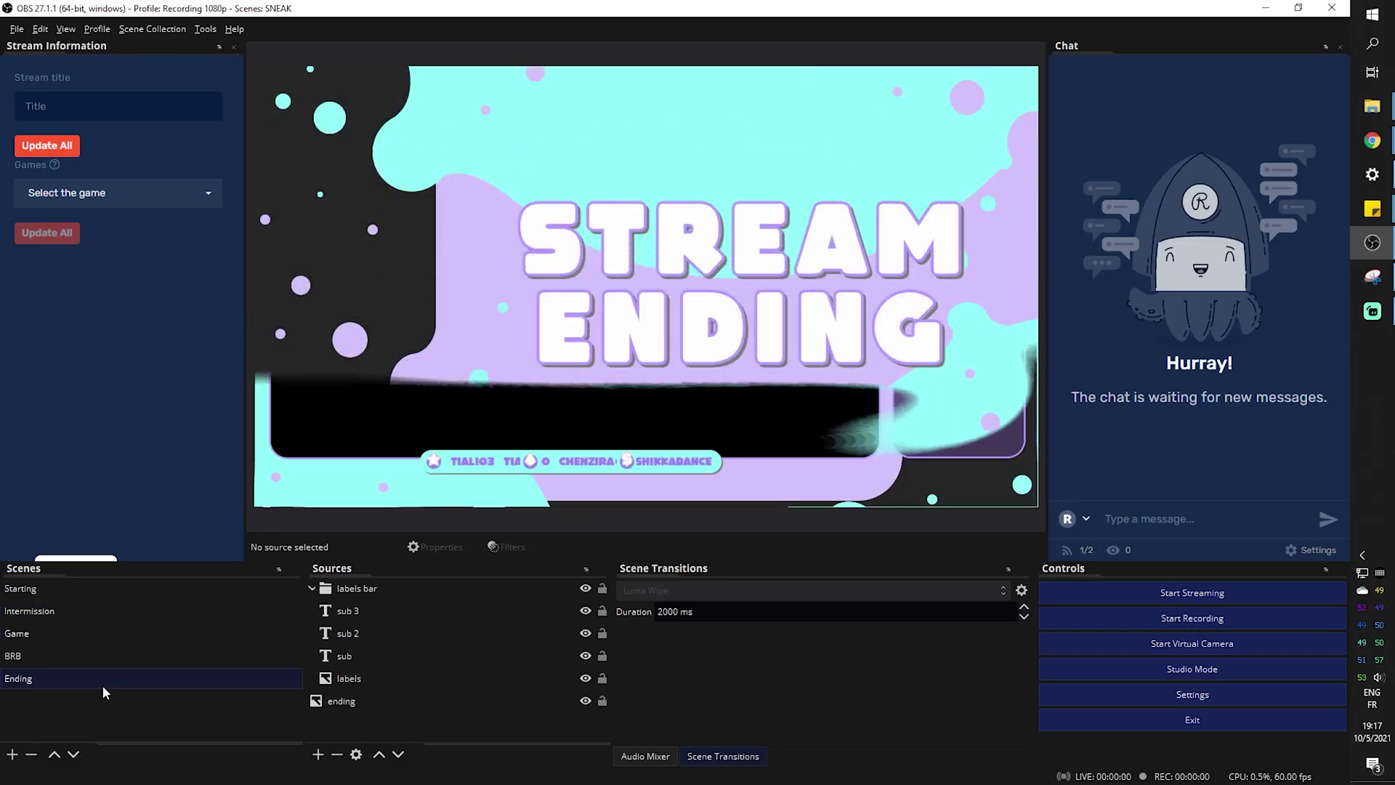
{"action": "key", "text": "alt+Tab"}
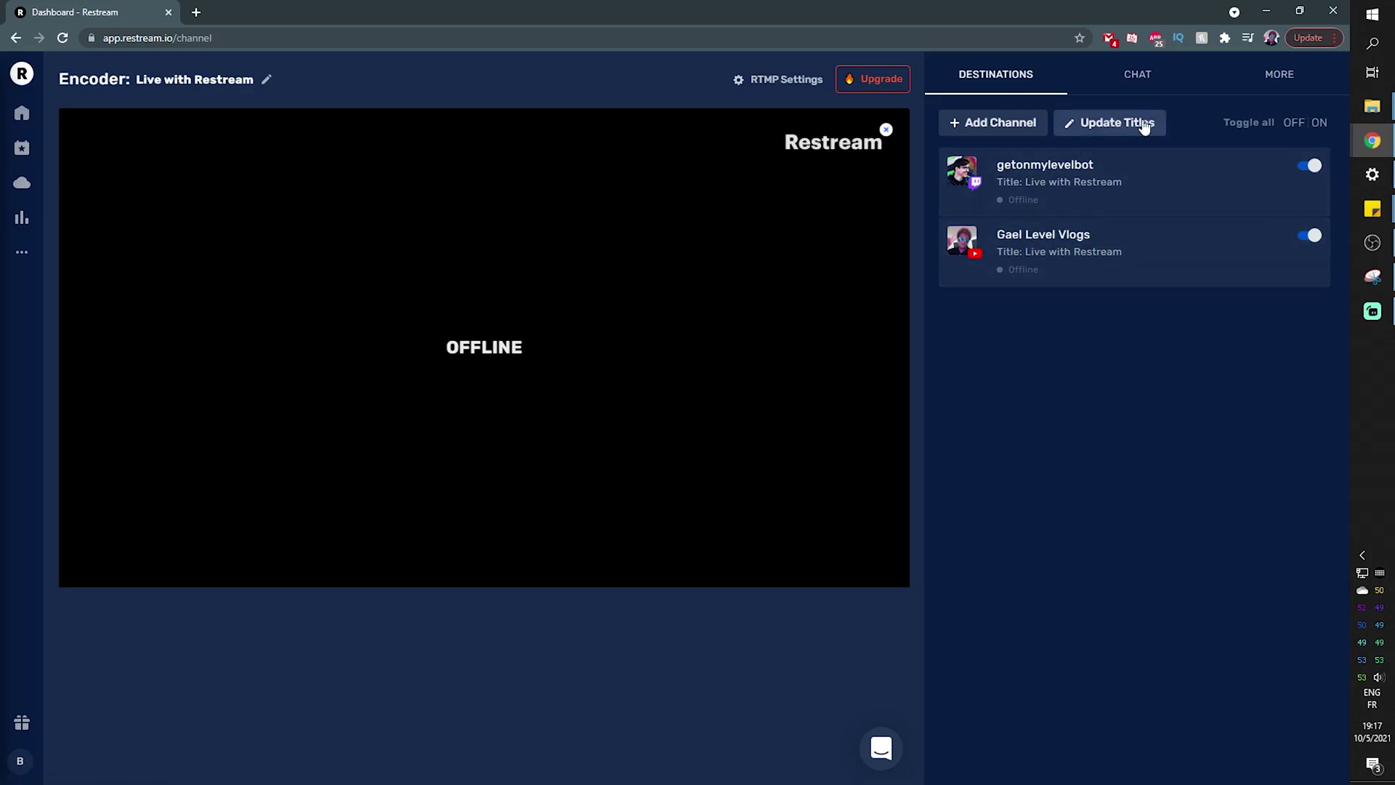
Preview Add Channel, the Chat and More (RTMP pull links) tabs, then view the upgrade plans
{"action": "left_click", "coordinate": [991, 134]}
{"action": "left_click", "coordinate": [1177, 459]}
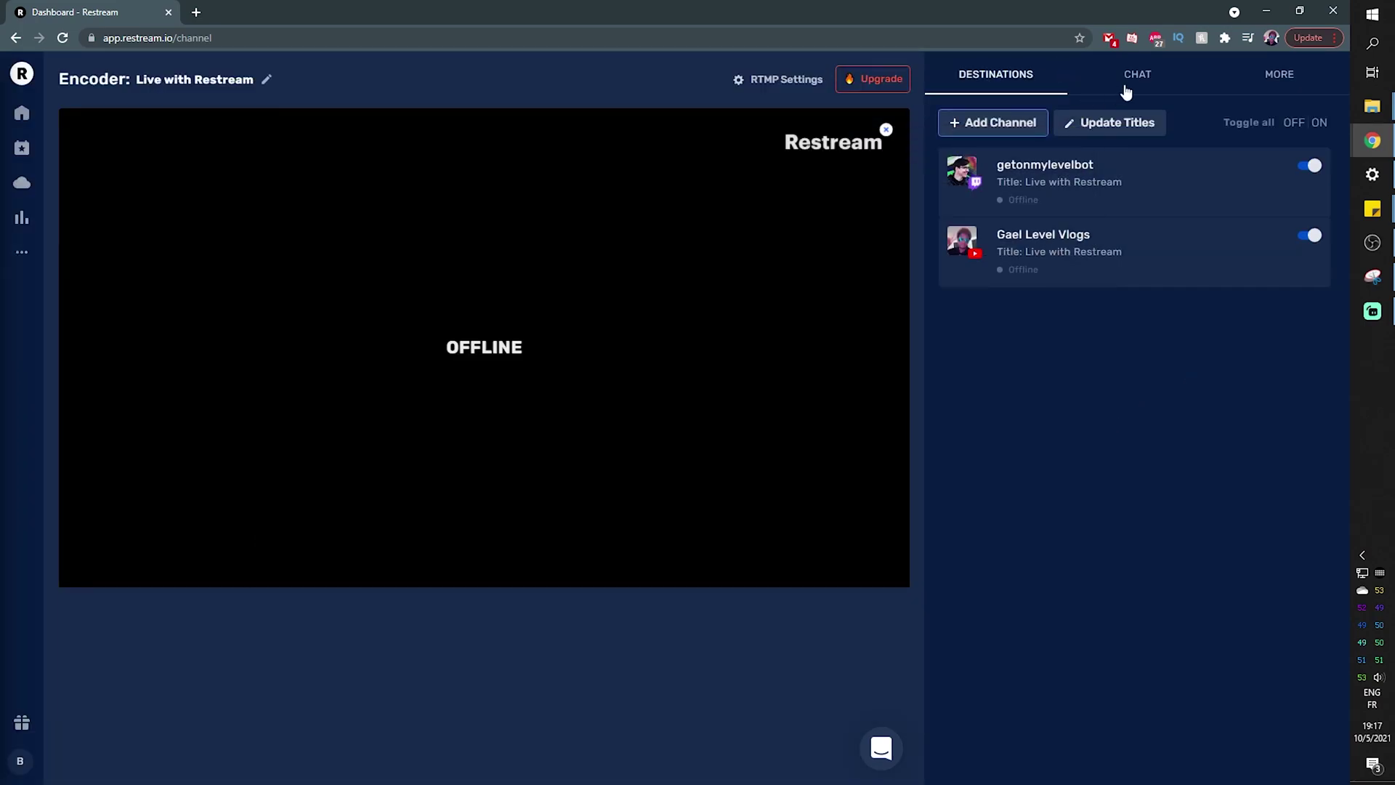
{"action": "left_click", "coordinate": [1136, 80]}
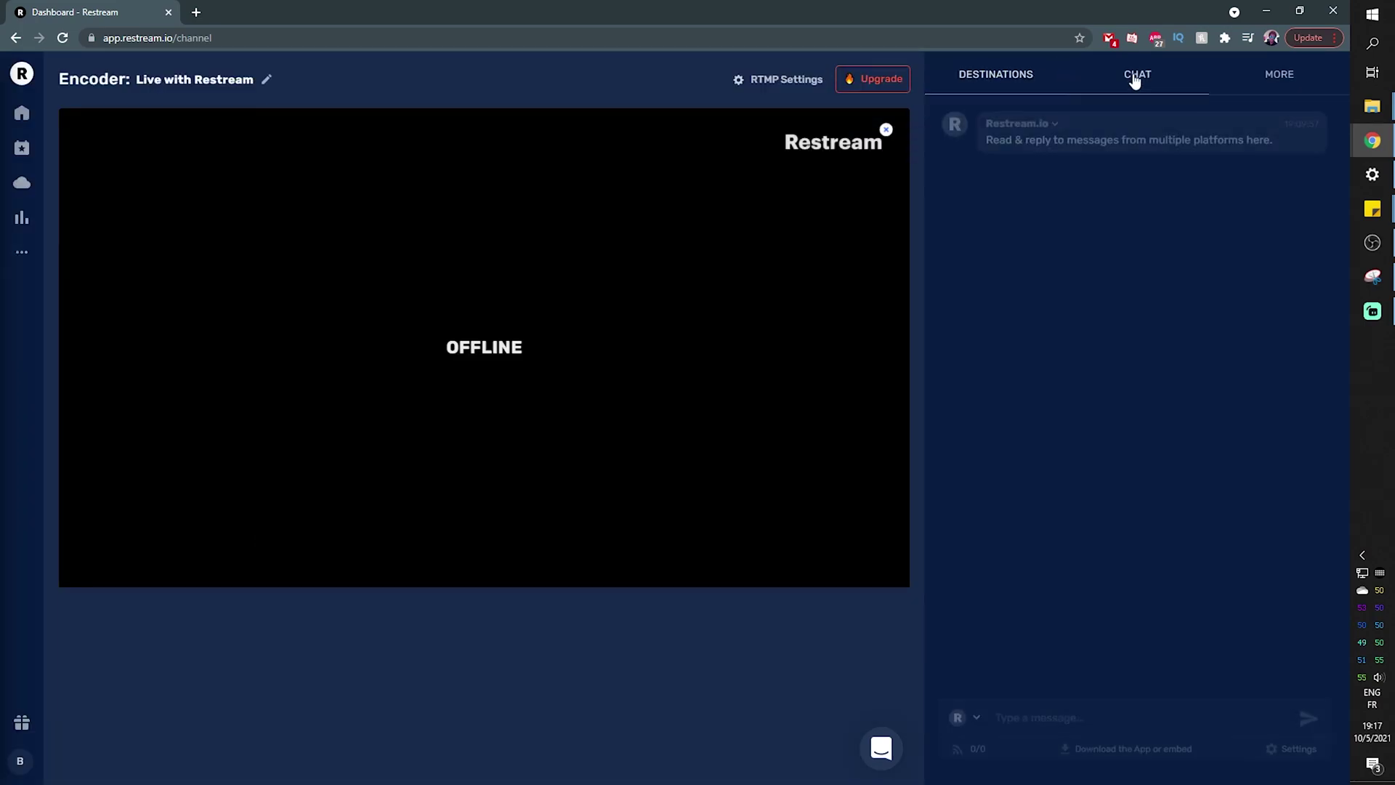
{"action": "left_click", "coordinate": [1273, 85]}
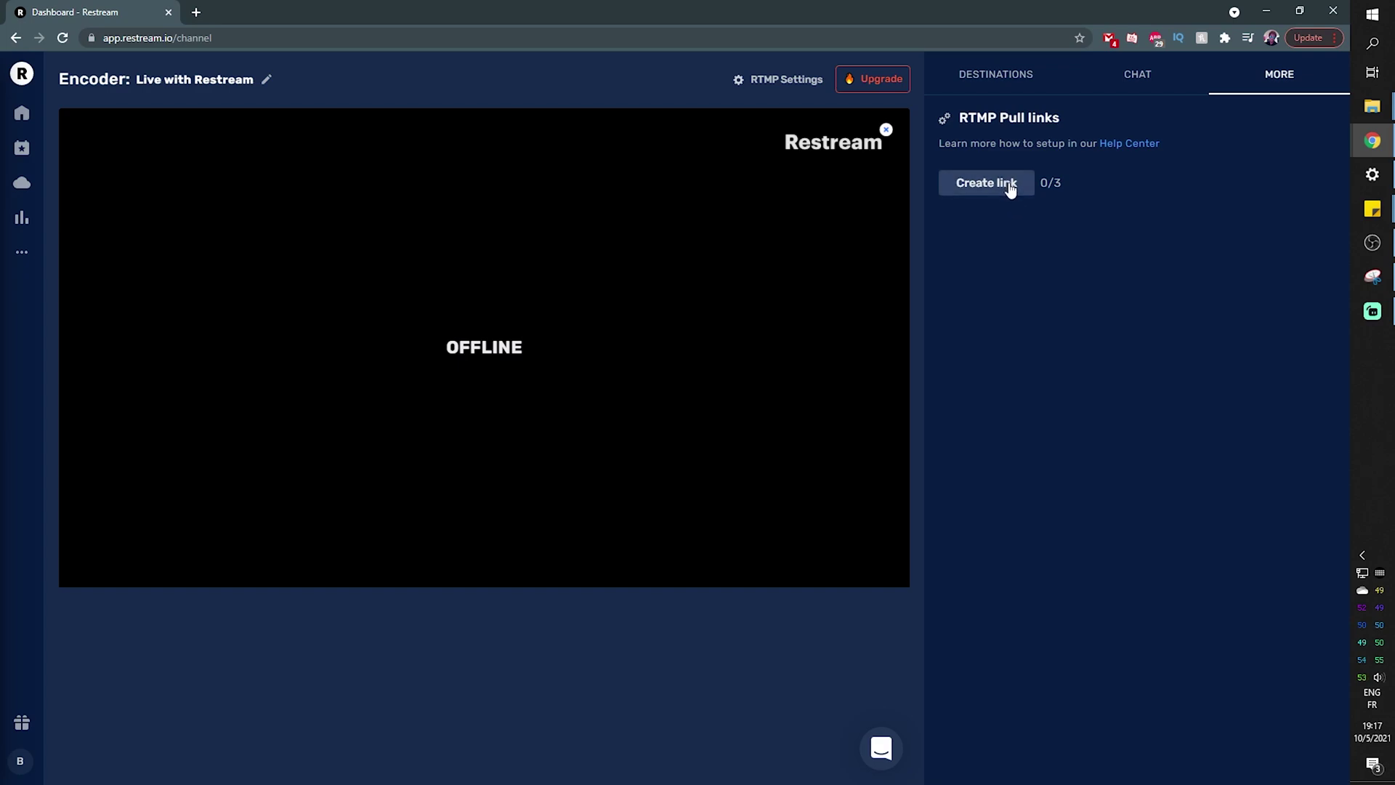
{"action": "mouse_move", "coordinate": [848, 143]}
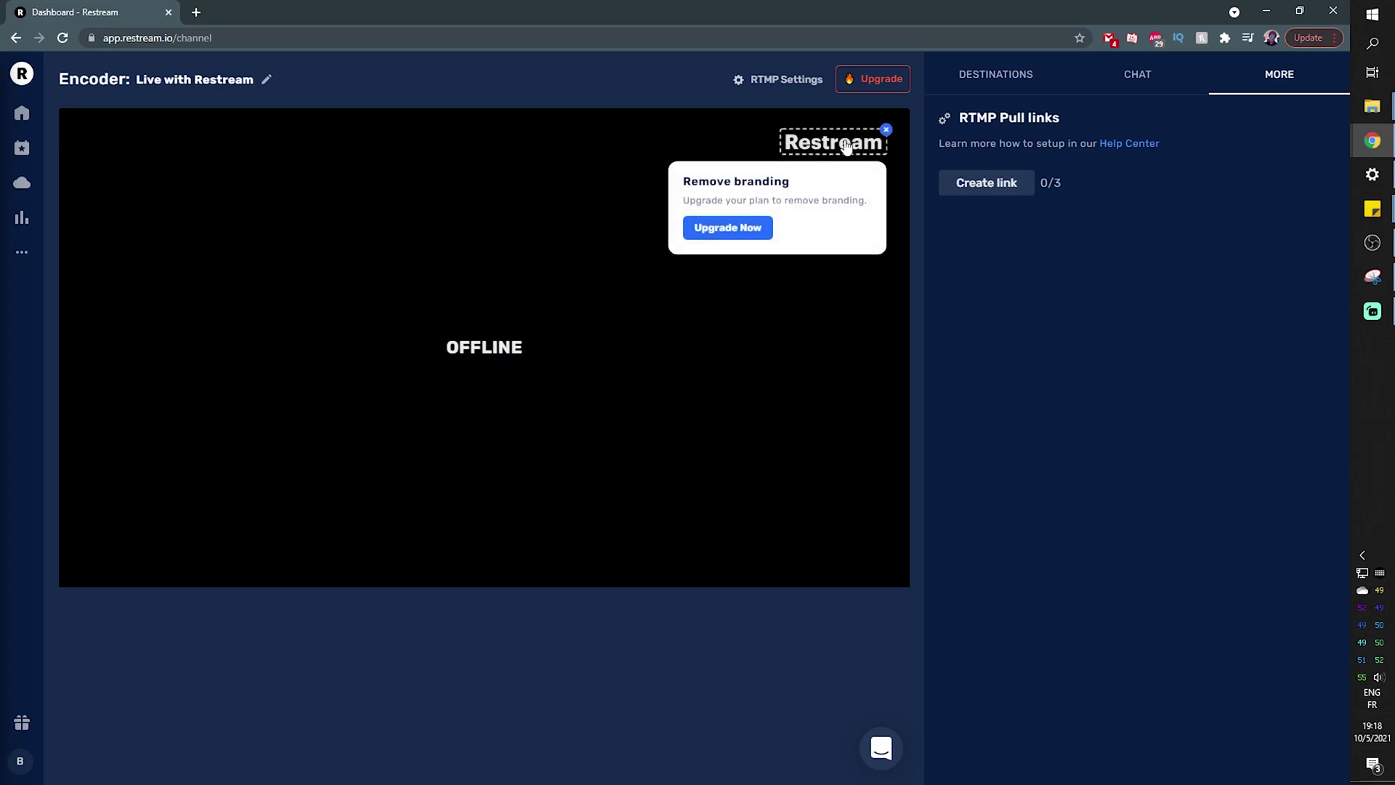
{"action": "left_click", "coordinate": [735, 228]}
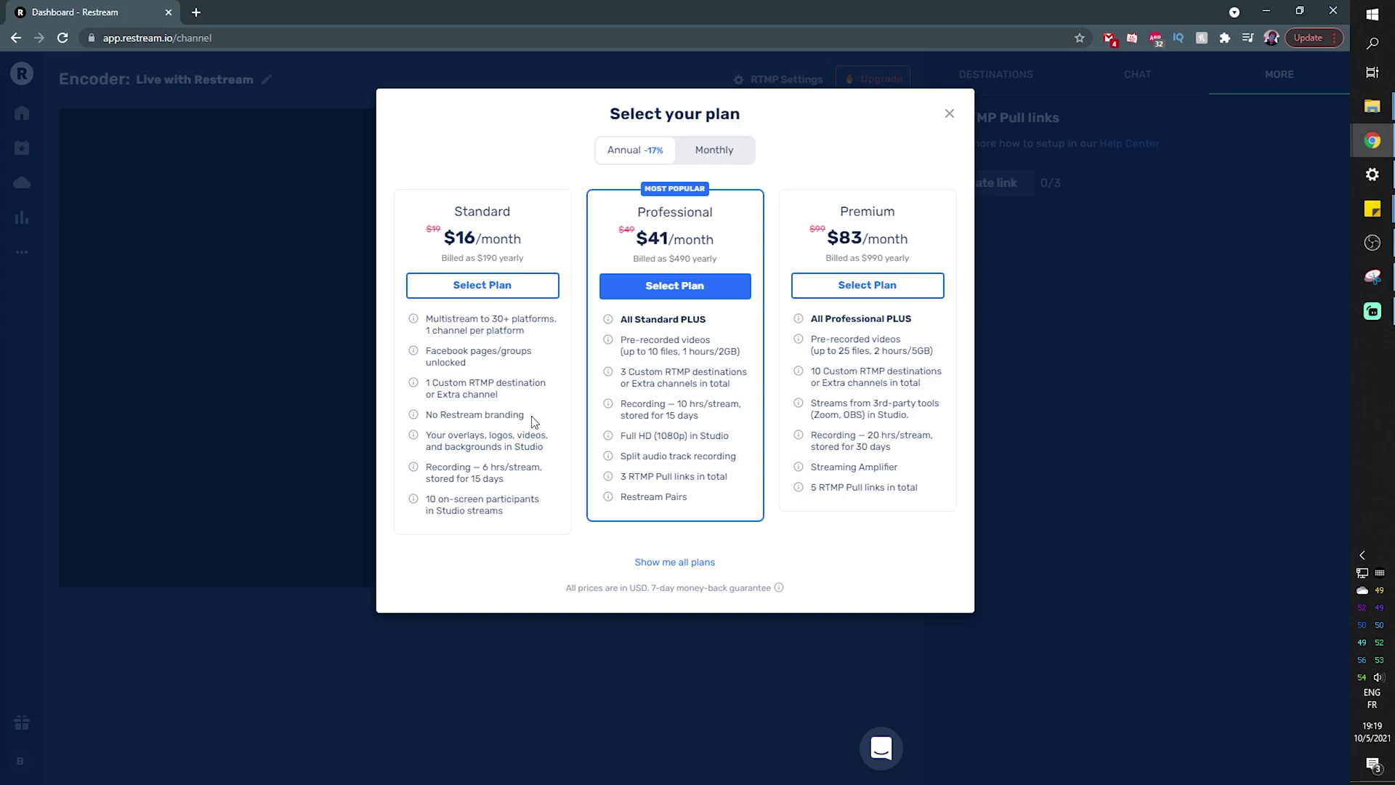
Return to Restream Home and launch Stream with Studio
{"action": "left_click", "coordinate": [22, 112]}
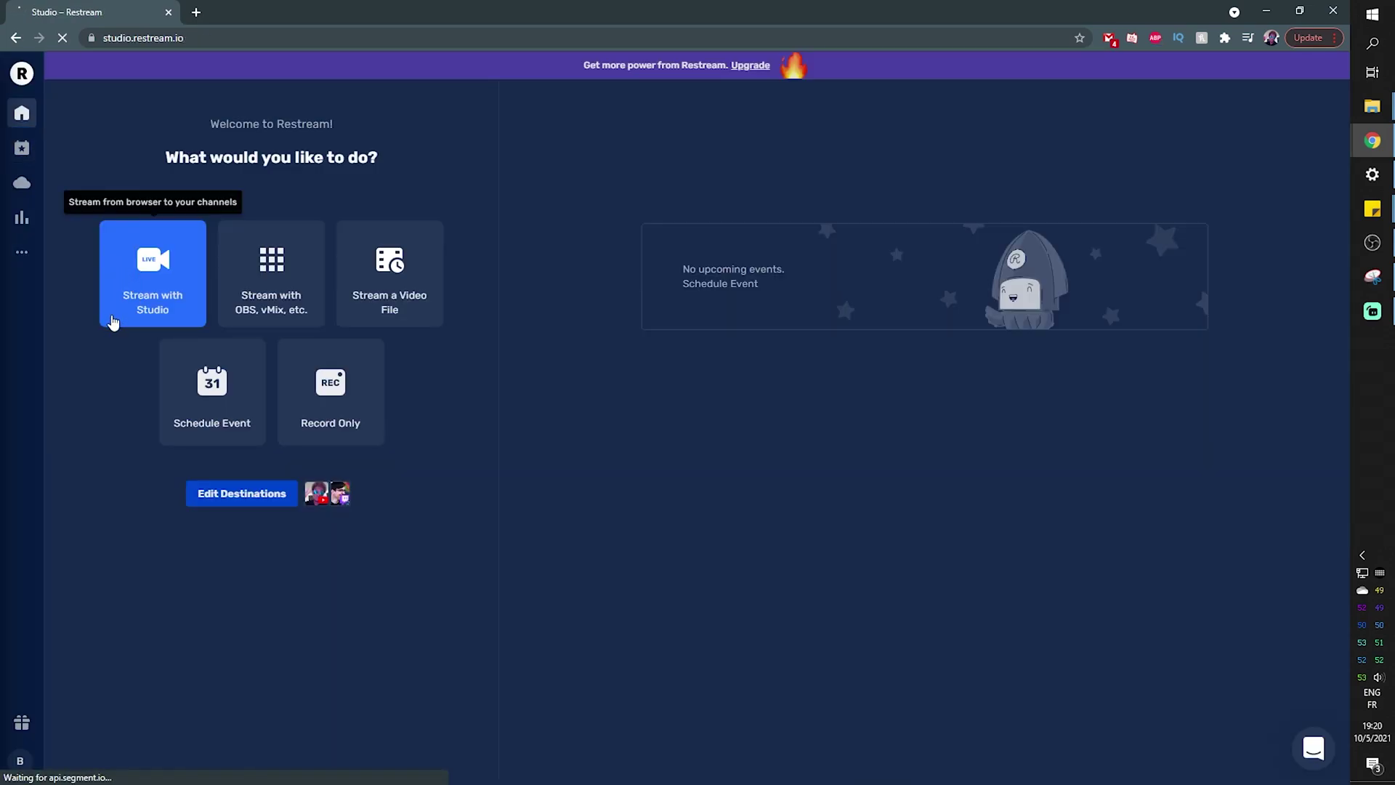
{"action": "left_click", "coordinate": [113, 318]}
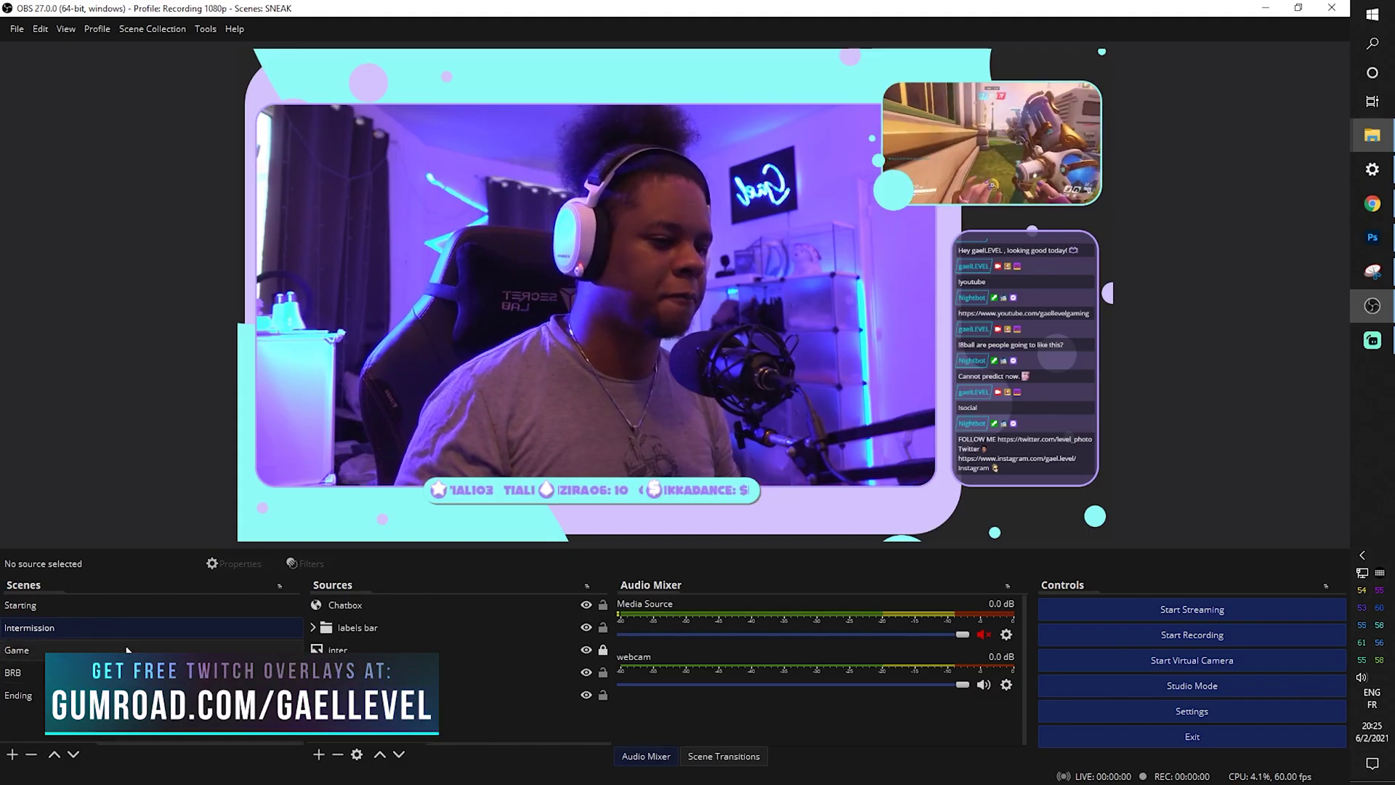
Make Game the live scene in the OBS Scenes panel
{"action": "left_click", "coordinate": [127, 649]}
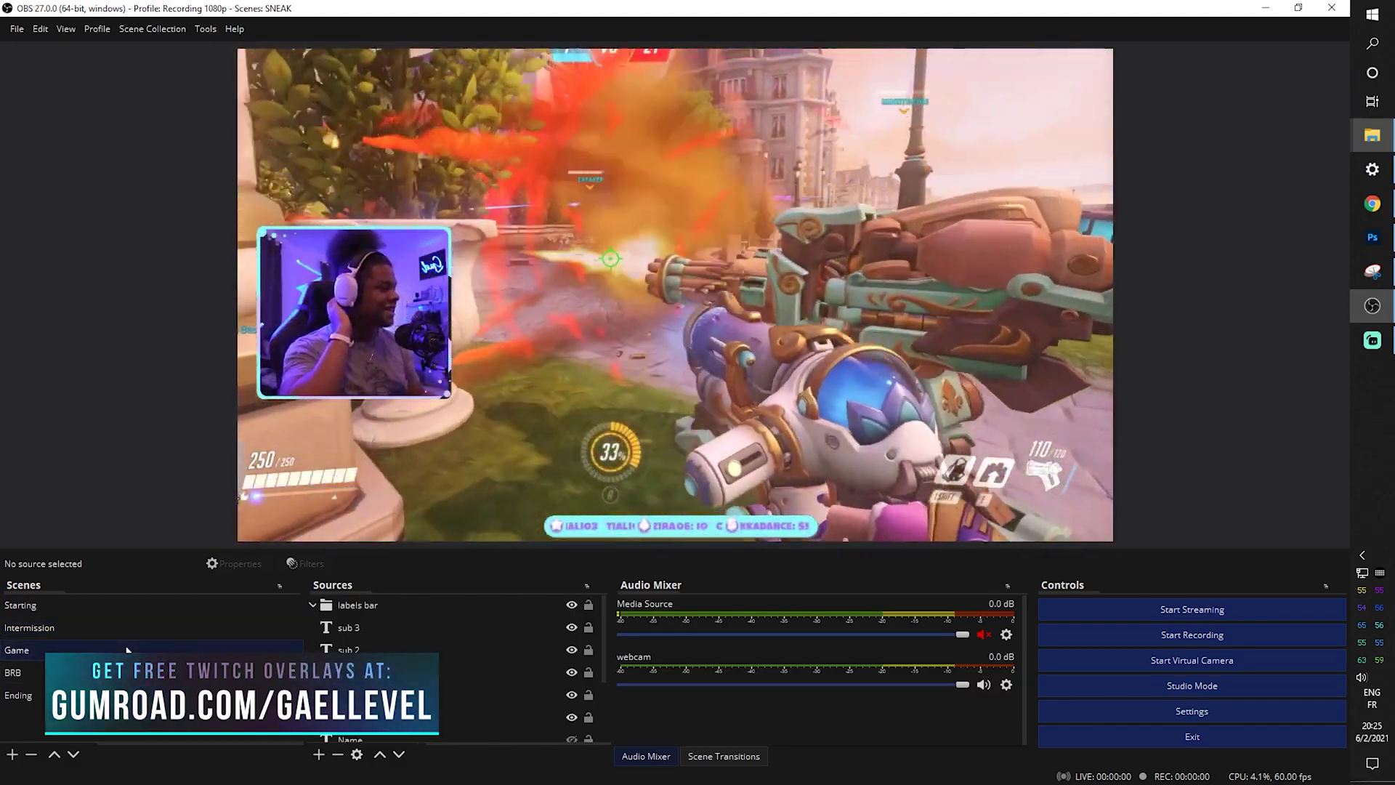